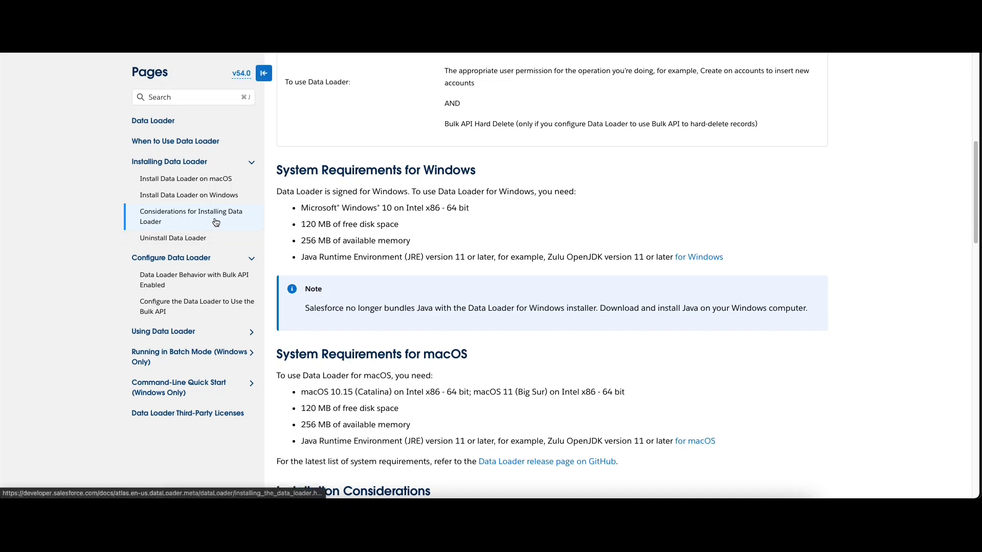
Step: Scroll down to the Data Loader system requirements for Windows and macOS
{"action": "scroll", "coordinate": [350, 220], "scroll_direction": "down", "scroll_amount": 1}
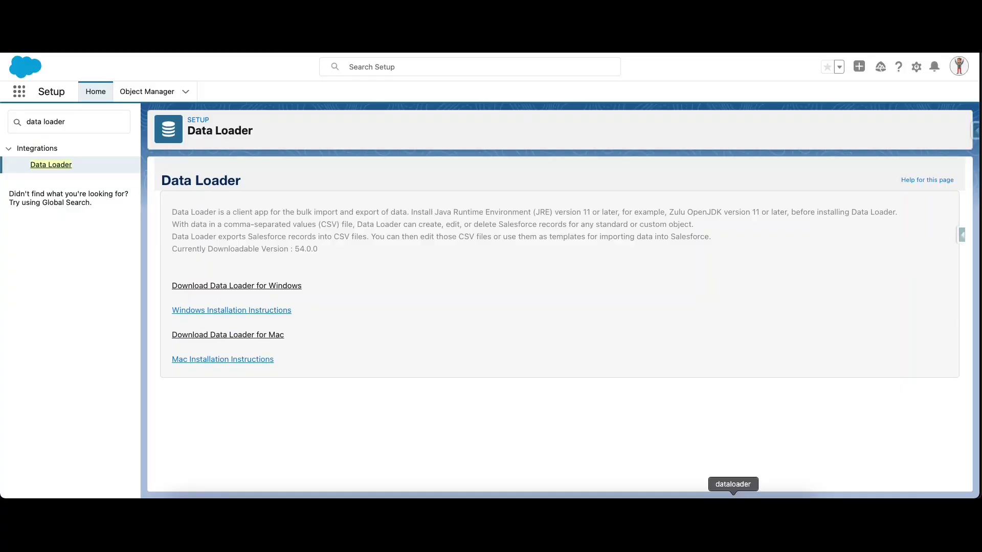
Step: Launch the Data Loader desktop application from the Dock
{"action": "left_click", "coordinate": [733, 509]}
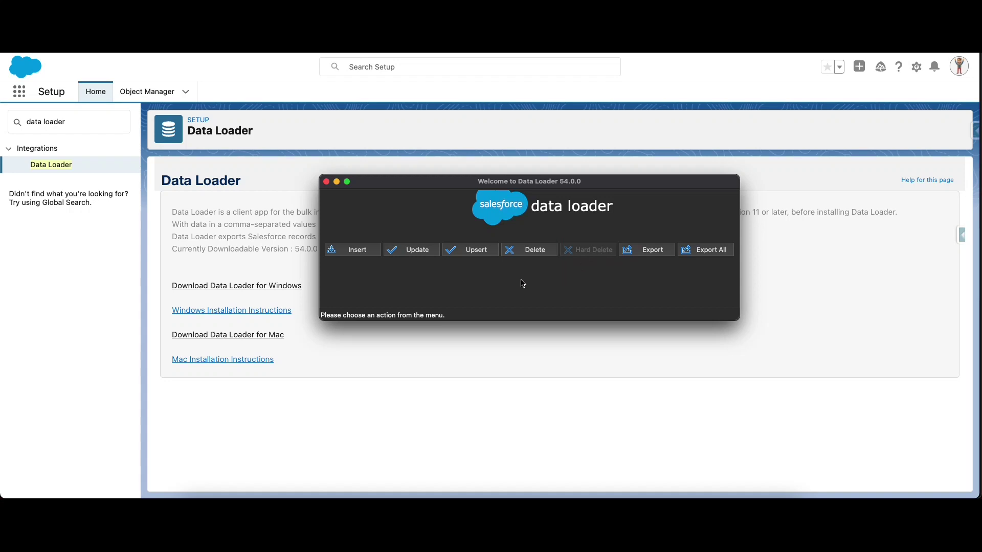
Step: Start an upsert with Production as the environment and OAuth as the login method
{"action": "left_click", "coordinate": [465, 254]}
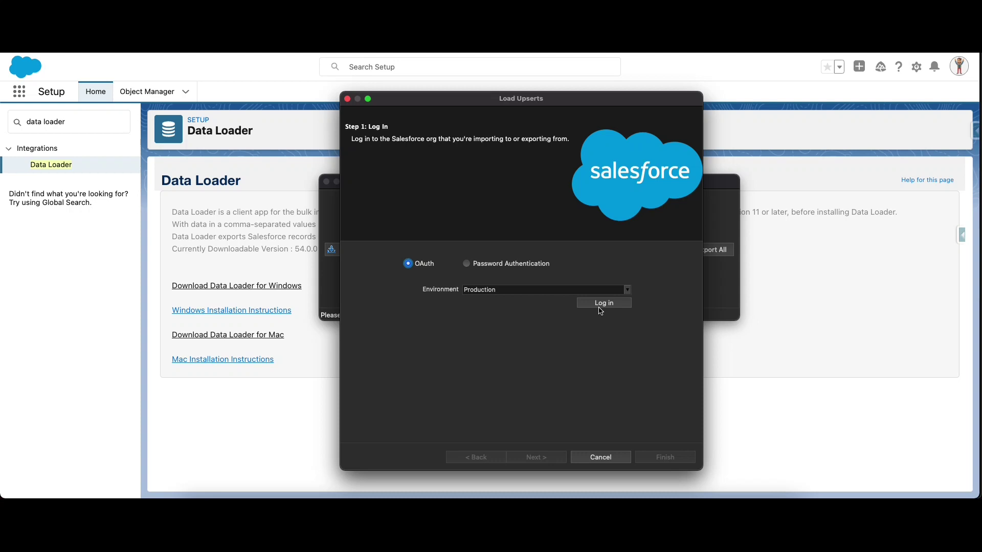
{"action": "left_click", "coordinate": [630, 291]}
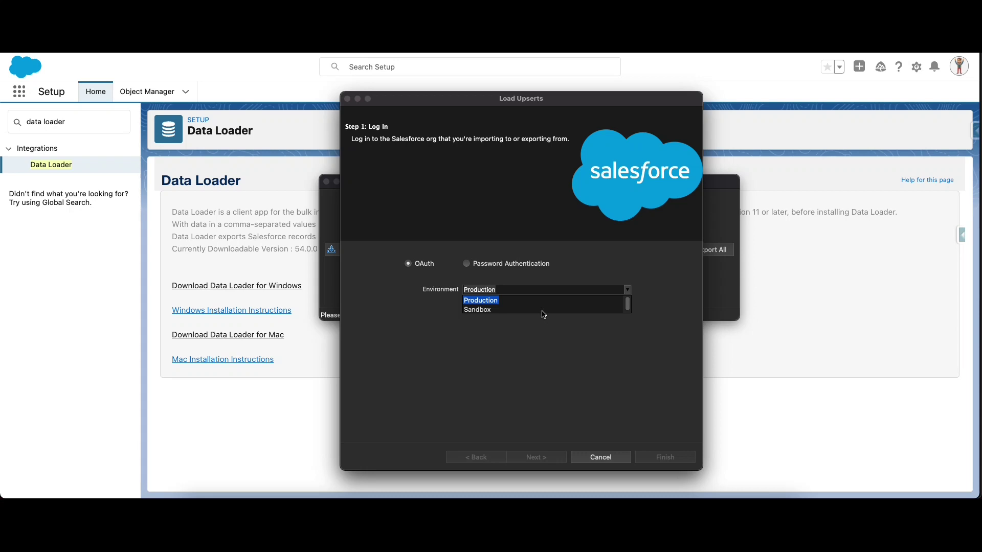
{"action": "left_click", "coordinate": [545, 333]}
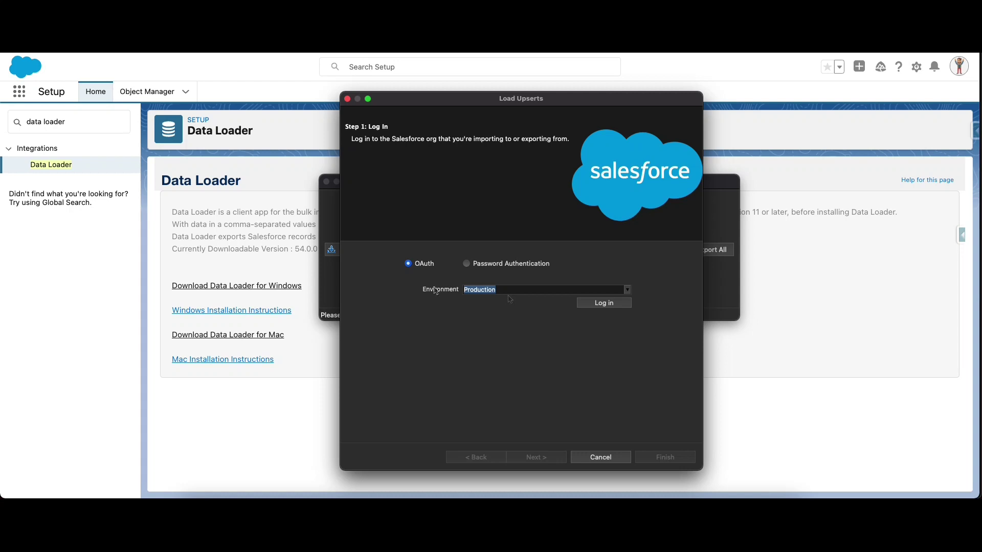
{"action": "left_click", "coordinate": [468, 265]}
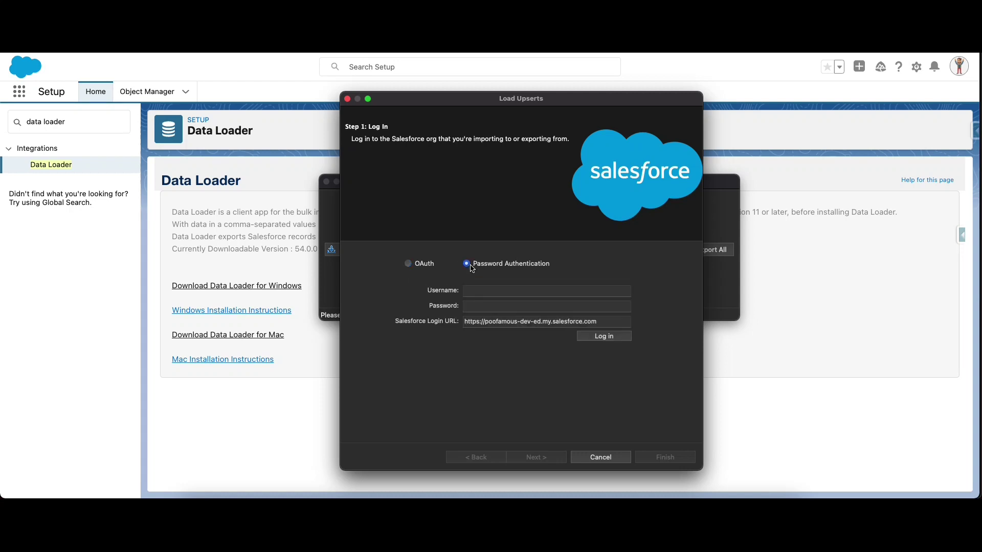
{"action": "left_click", "coordinate": [427, 268]}
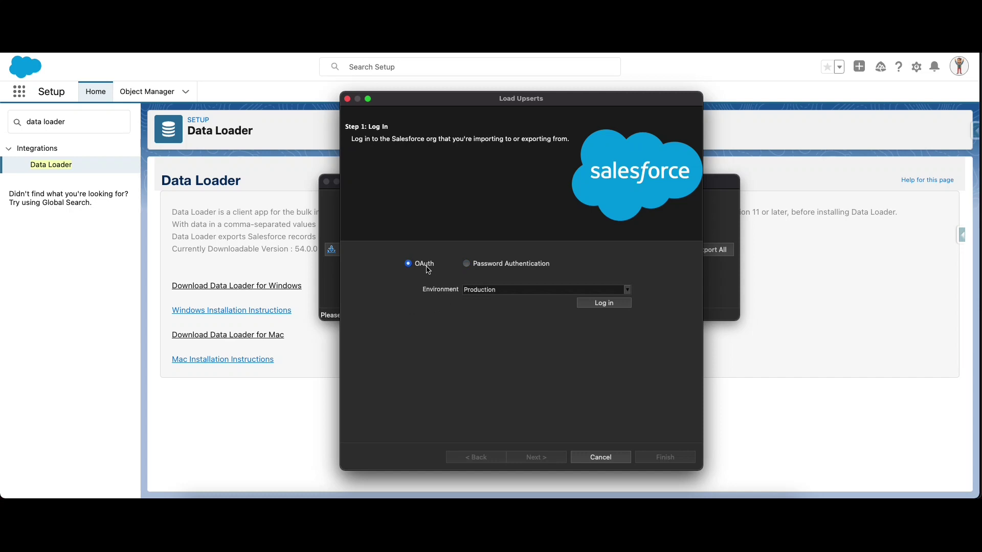
{"action": "left_click", "coordinate": [596, 304]}
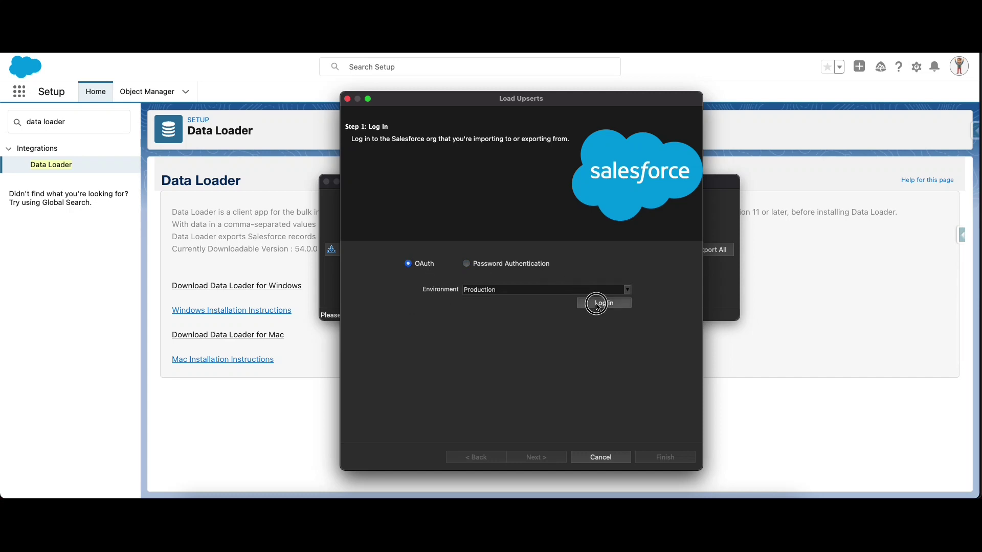
Step: Sign in to the Salesforce org with the account's username and credentials
{"action": "left_click", "coordinate": [132, 177]}
{"action": "key", "text": "Tab"}
{"action": "left_click", "coordinate": [150, 255]}
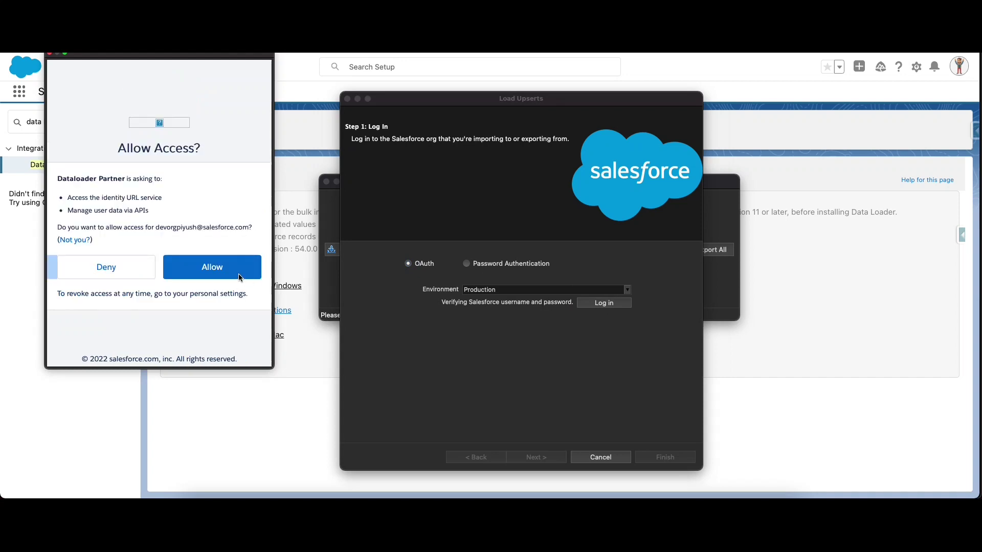
Step: Allow Data Loader access to the org
{"action": "left_click", "coordinate": [239, 277]}
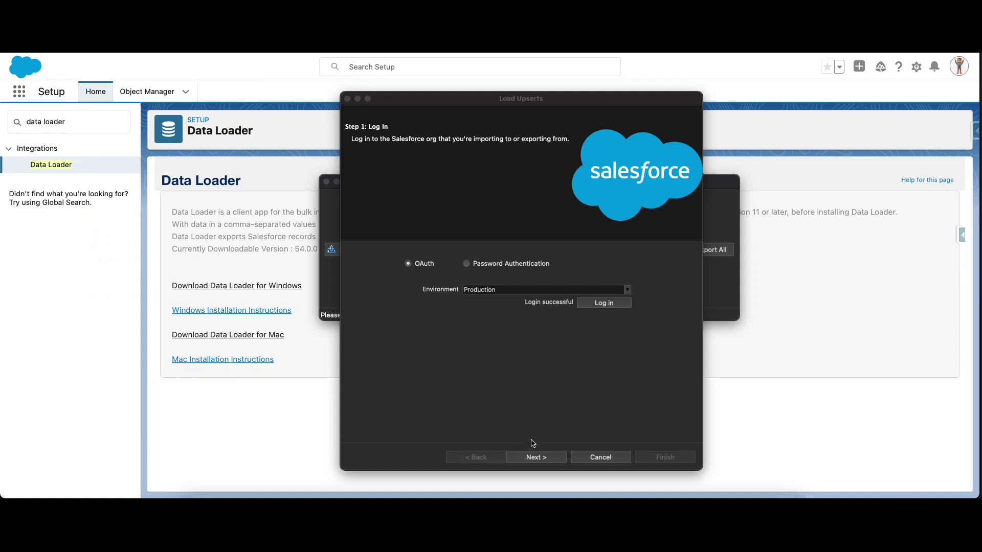
Step: Search for 'Lead' and select Lead (Lead) as the upsert object, then switch to Excel's recent workbooks
{"action": "left_click", "coordinate": [527, 459]}
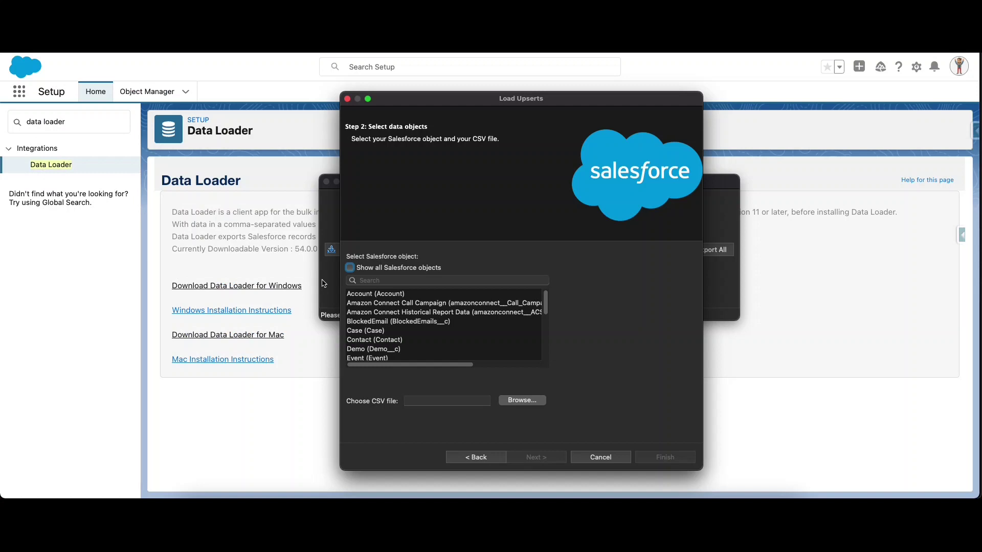
{"action": "left_click", "coordinate": [398, 281]}
{"action": "type", "text": "Lead"}
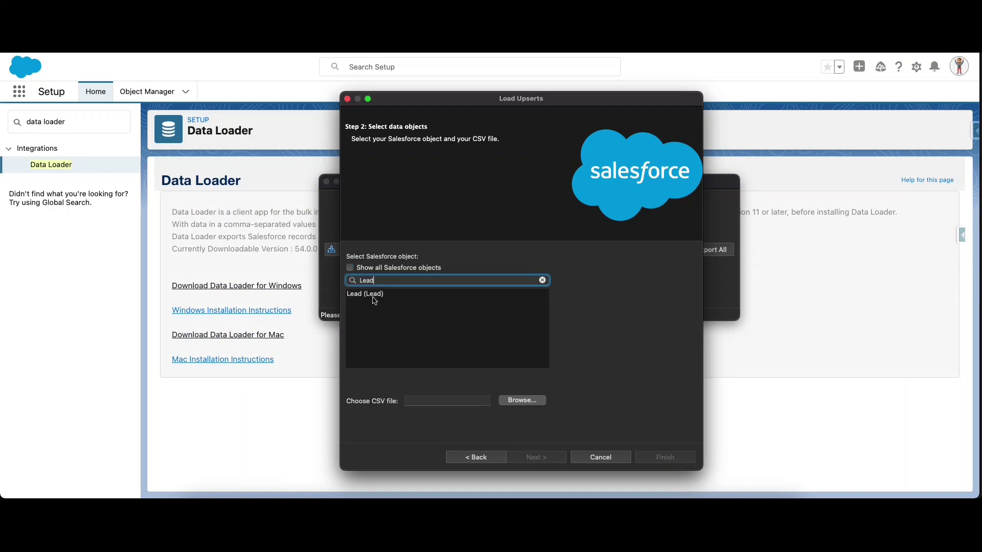
{"action": "left_click", "coordinate": [374, 297]}
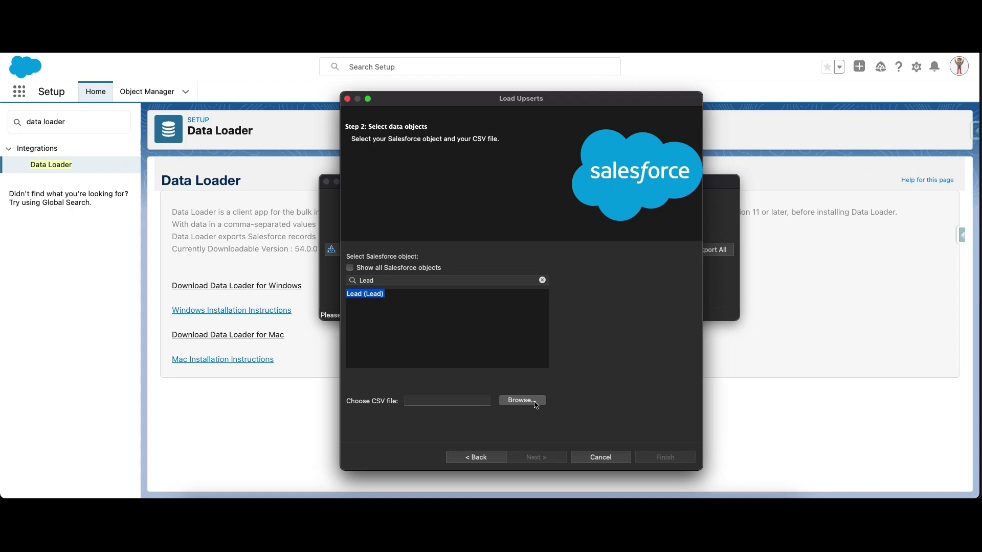
{"action": "left_click", "coordinate": [357, 493]}
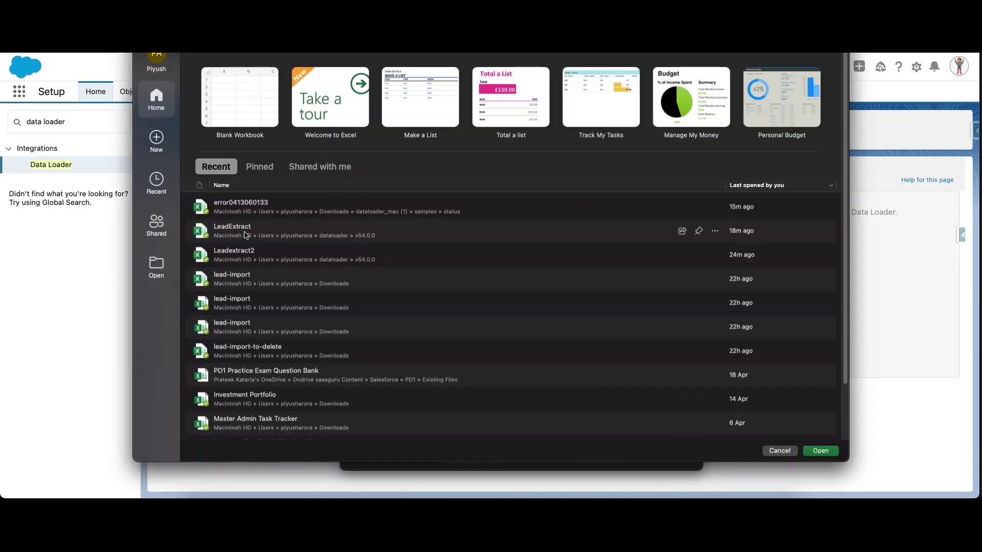
Step: Open Leadextract2 and fill STATUS cells N4:N47 with 'Working - Contacted' copied from N48
{"action": "left_click", "coordinate": [256, 262]}
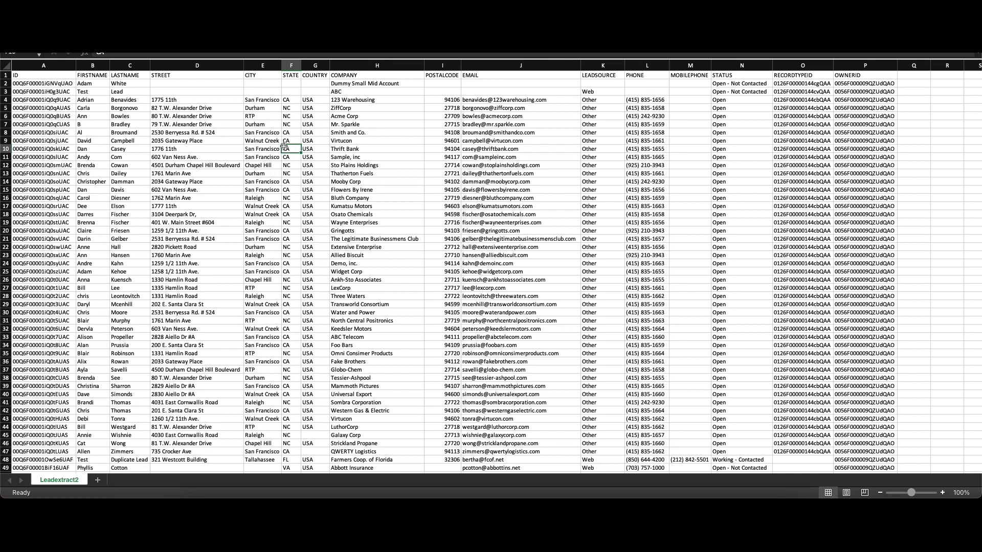
{"action": "left_click", "coordinate": [741, 100]}
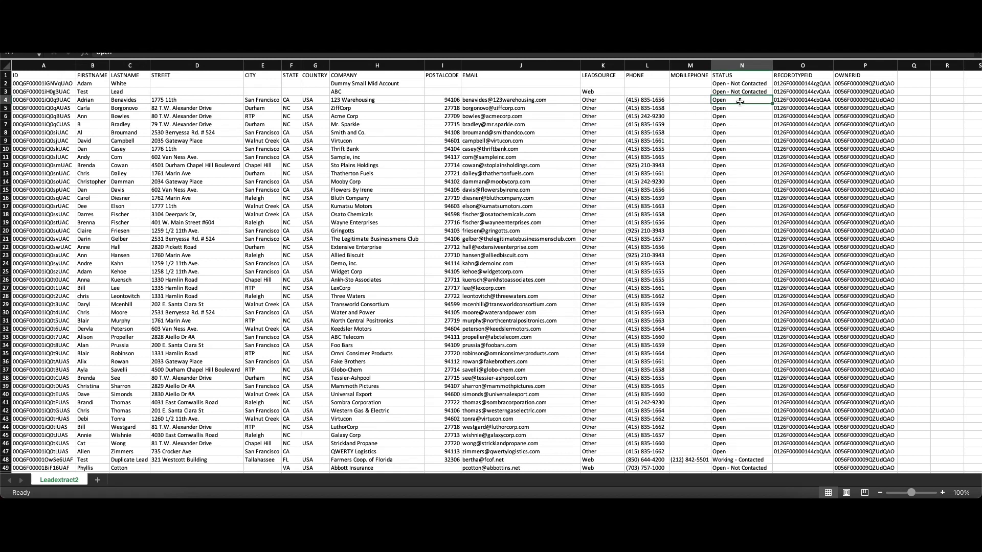
{"action": "scroll", "coordinate": [735, 431], "scroll_direction": "down", "scroll_amount": 2}
{"action": "left_click", "coordinate": [737, 445]}
{"action": "key", "text": "ctrl+c"}
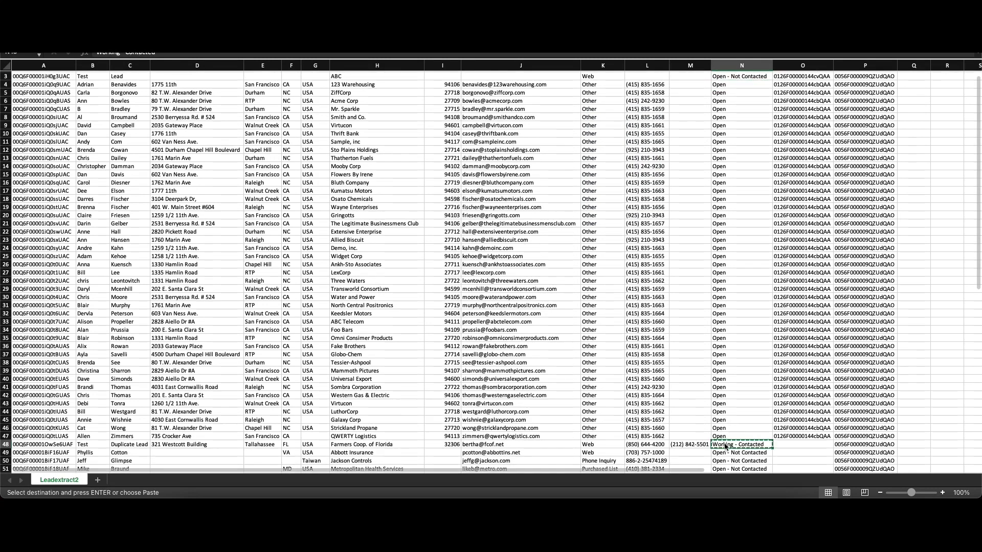
{"action": "scroll", "coordinate": [737, 440], "scroll_direction": "up", "scroll_amount": 2}
{"action": "left_click", "coordinate": [742, 100]}
{"action": "key", "text": "cmd+v"}
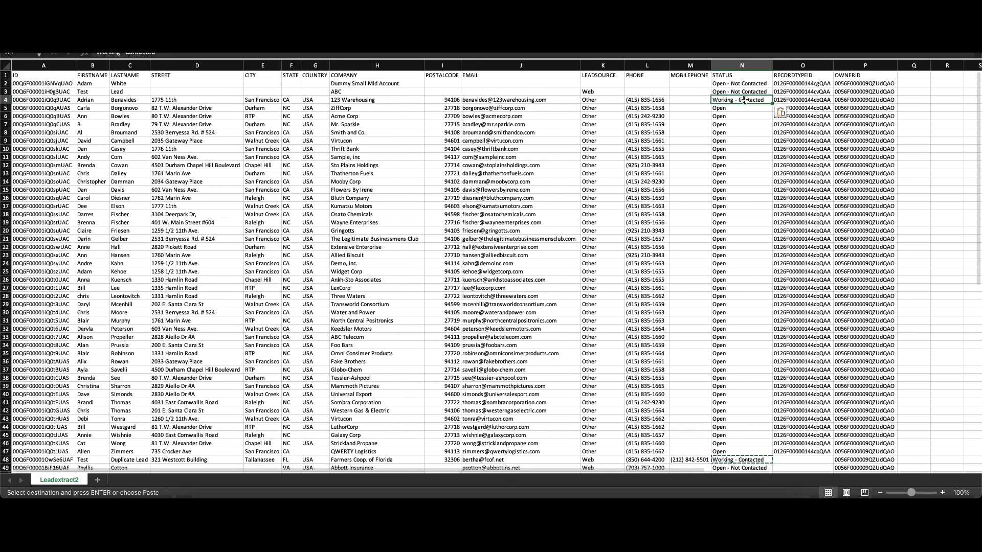
{"action": "left_click_drag", "start_coordinate": [773, 104], "coordinate": [774, 453]}
{"action": "scroll", "coordinate": [601, 435], "scroll_direction": "down", "scroll_amount": 3}
{"action": "scroll", "coordinate": [601, 436], "scroll_direction": "down", "scroll_amount": 10}
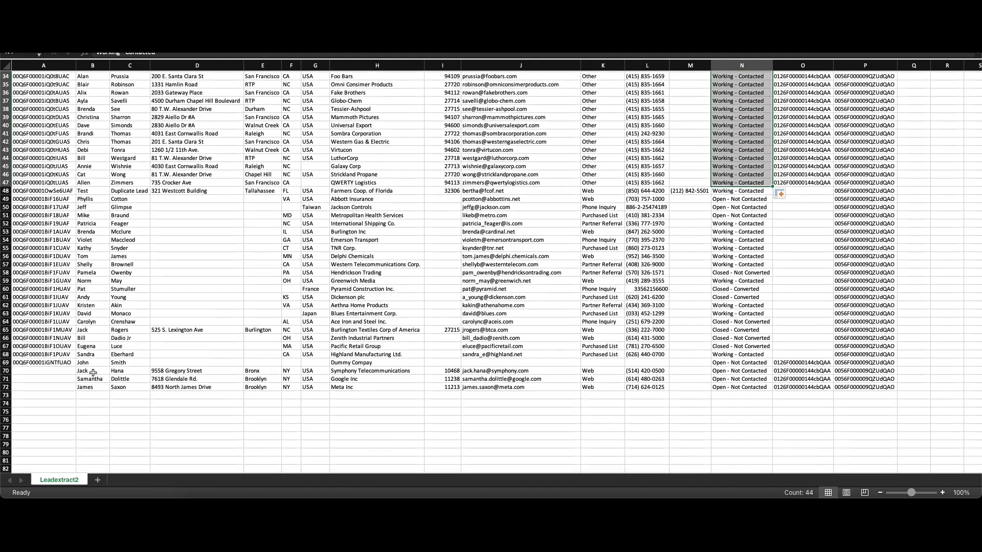
{"action": "scroll", "coordinate": [50, 373], "scroll_direction": "up", "scroll_amount": 11}
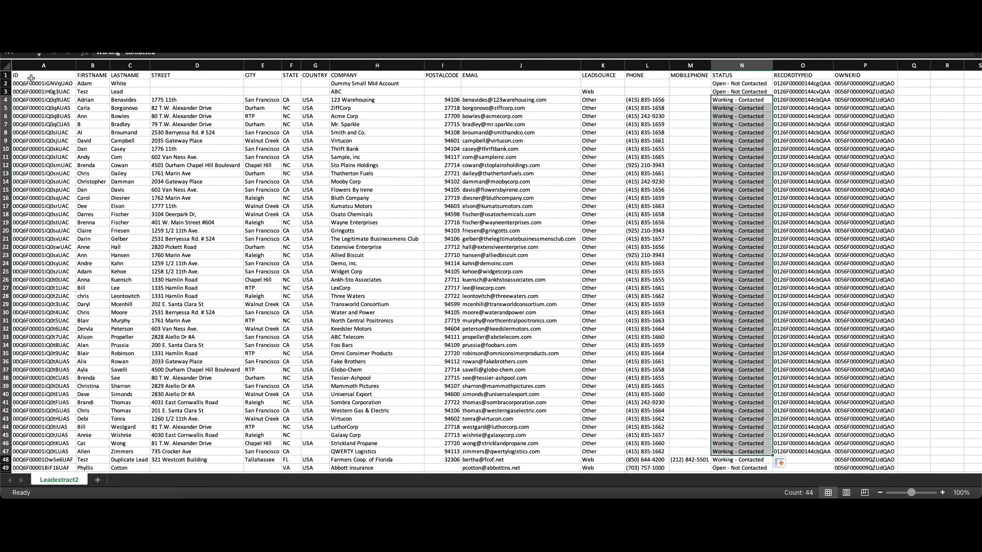
{"action": "scroll", "coordinate": [46, 307], "scroll_direction": "down", "scroll_amount": 11}
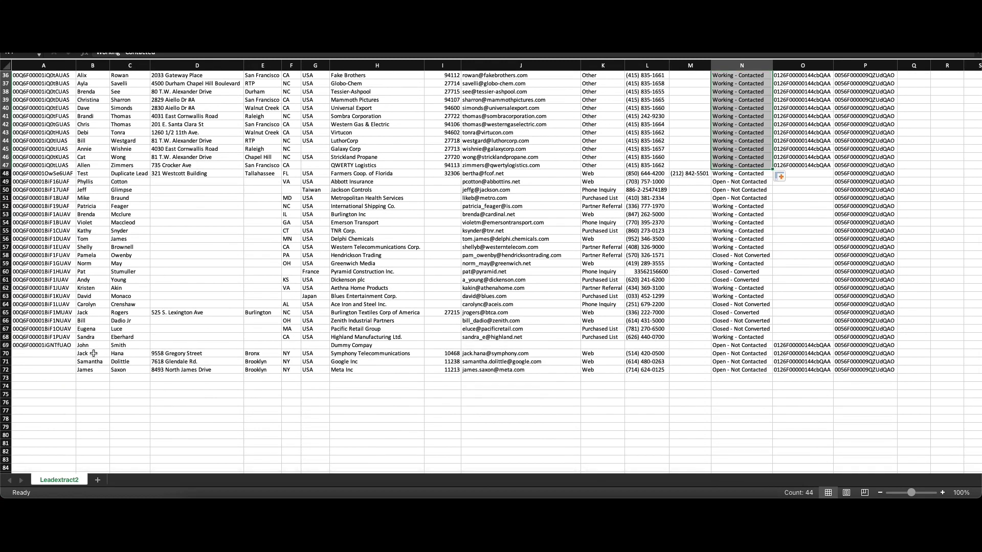
{"action": "scroll", "coordinate": [435, 335], "scroll_direction": "up", "scroll_amount": 11}
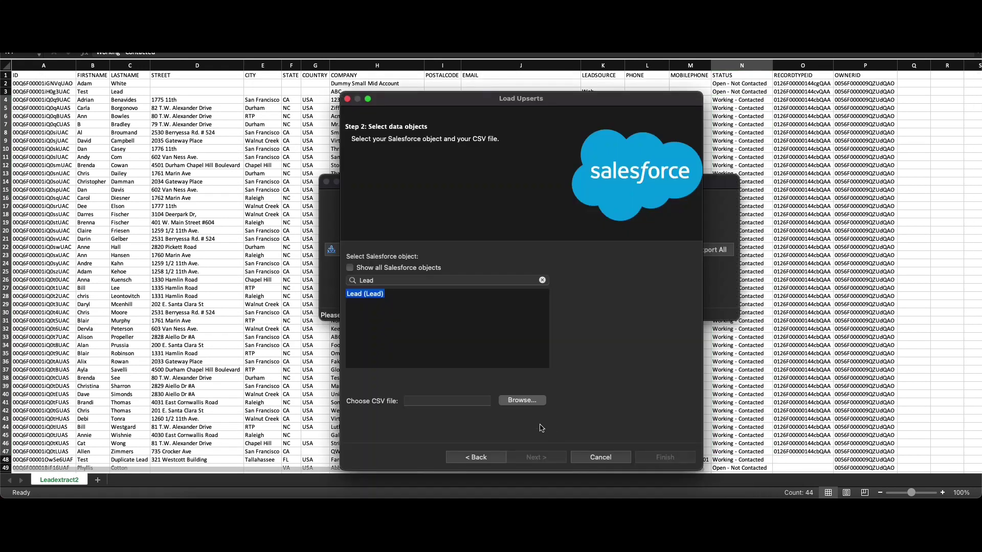
Step: Pick Leadextract2.csv as the source file by searching for 'LeadExtract'
{"action": "left_click", "coordinate": [526, 404]}
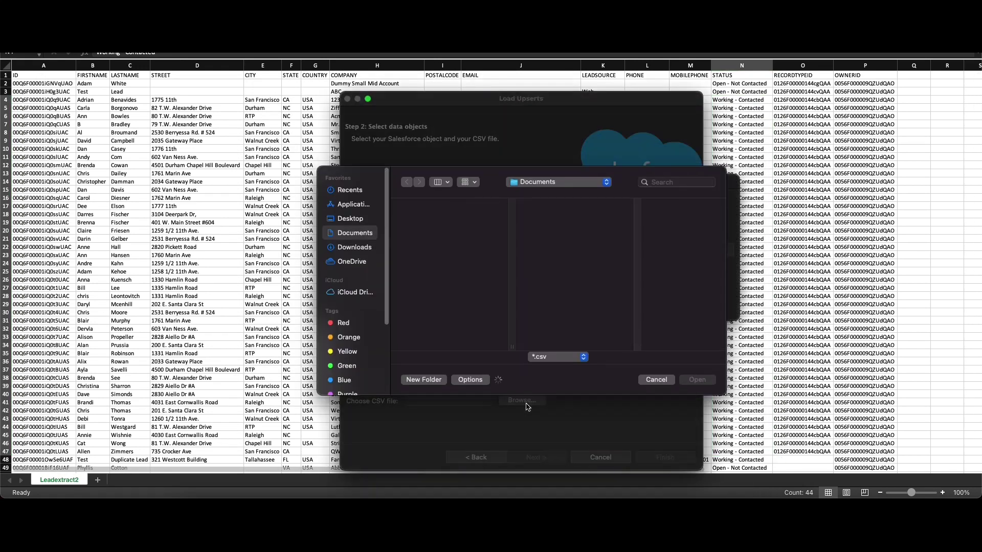
{"action": "left_click", "coordinate": [683, 183]}
{"action": "type", "text": "Lead"}
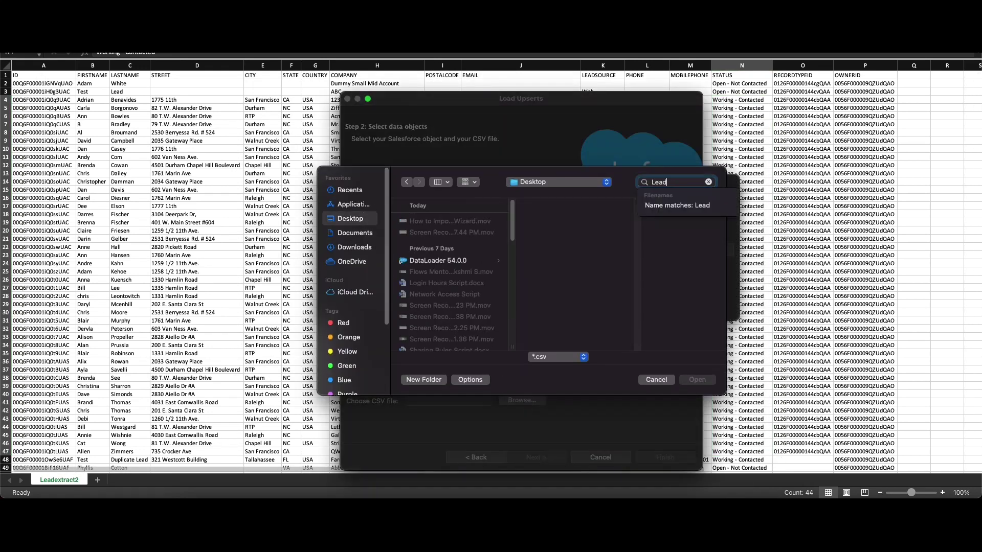
{"action": "type", "text": "Extract"}
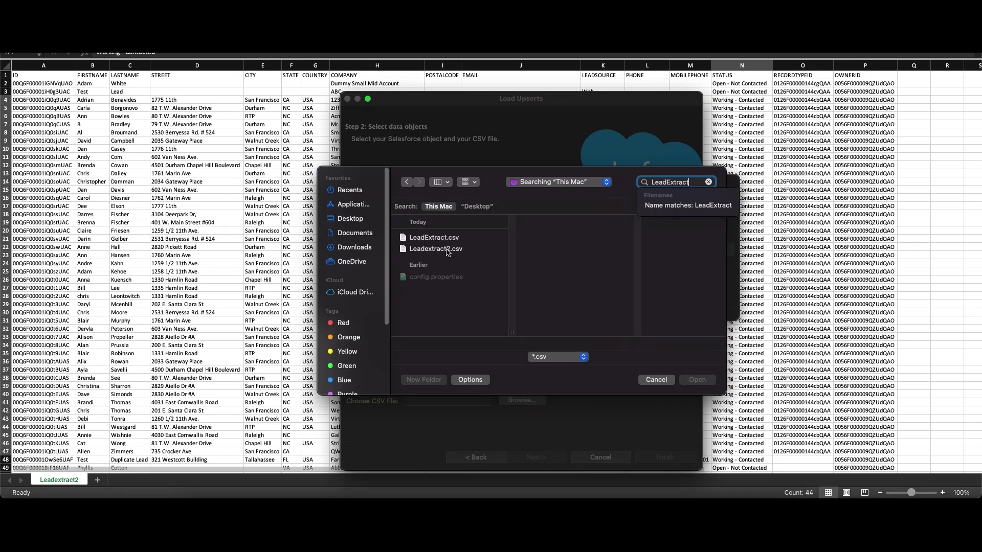
{"action": "left_click", "coordinate": [436, 249]}
{"action": "left_click", "coordinate": [706, 384]}
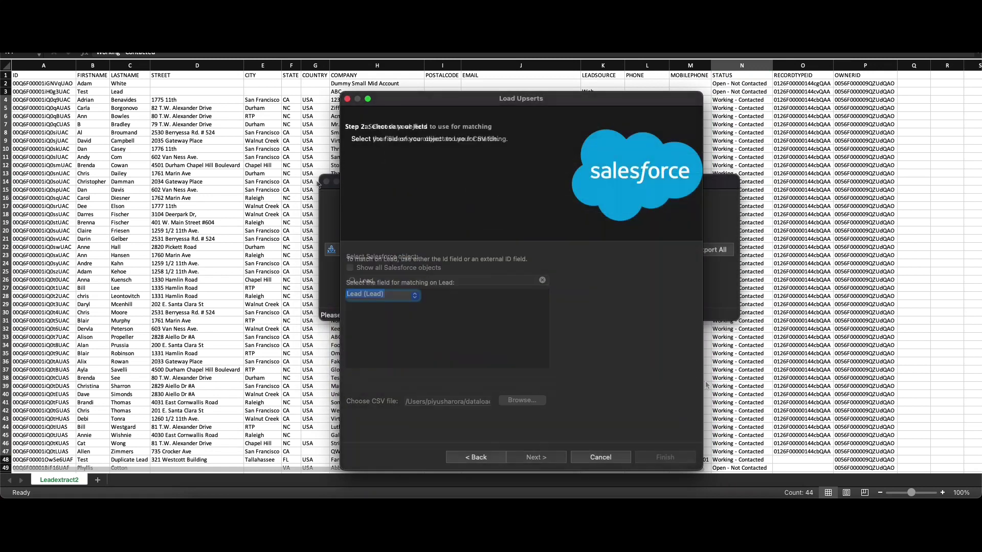
Step: Choose Lead (Lead) as the object to load and advance past data selection
{"action": "left_click", "coordinate": [542, 281]}
{"action": "left_click", "coordinate": [543, 281]}
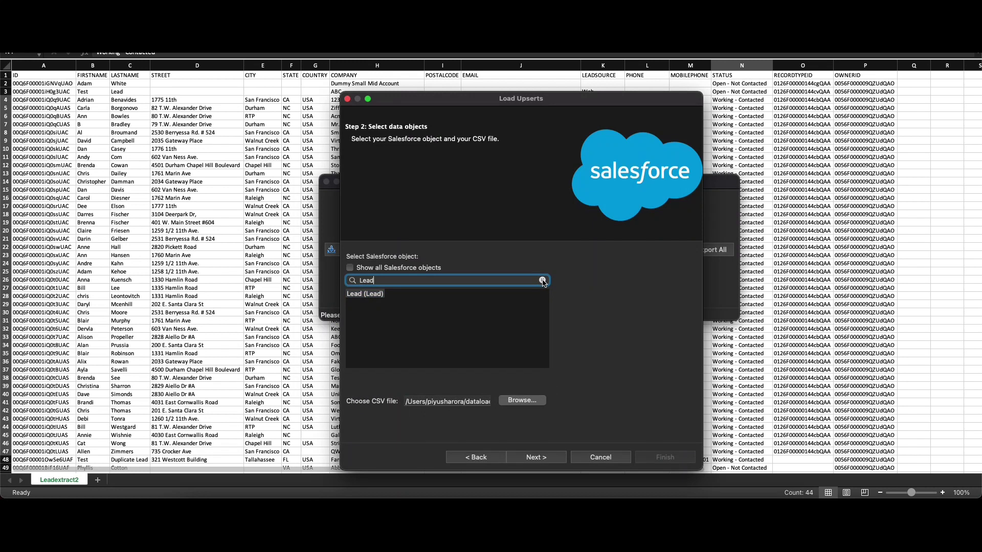
{"action": "left_click", "coordinate": [351, 268]}
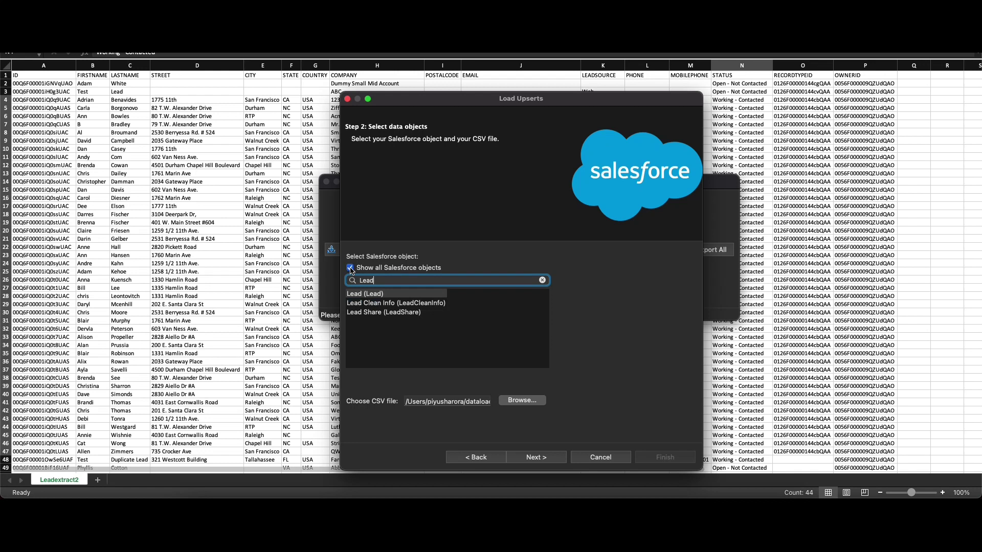
{"action": "left_click", "coordinate": [351, 268]}
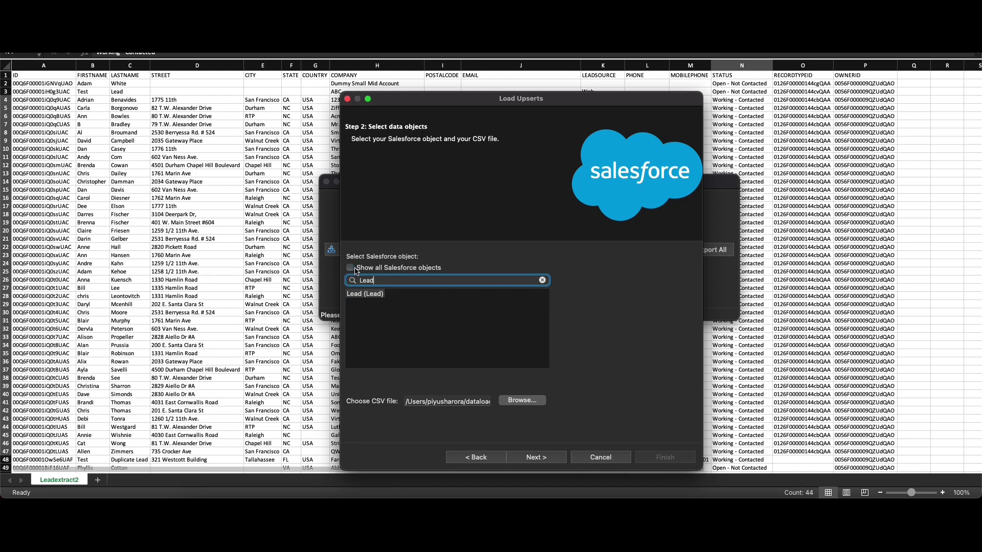
{"action": "left_click", "coordinate": [364, 294]}
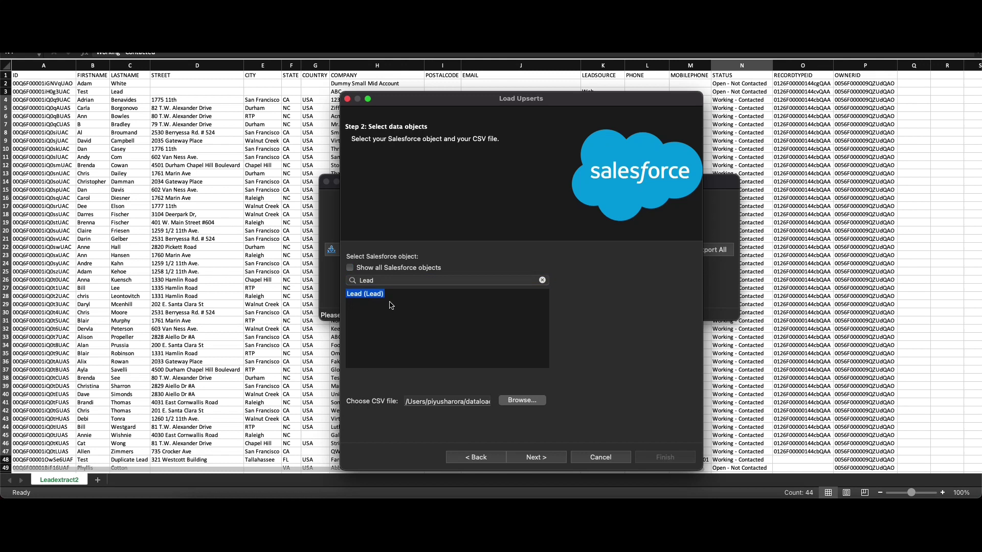
{"action": "left_click", "coordinate": [534, 457]}
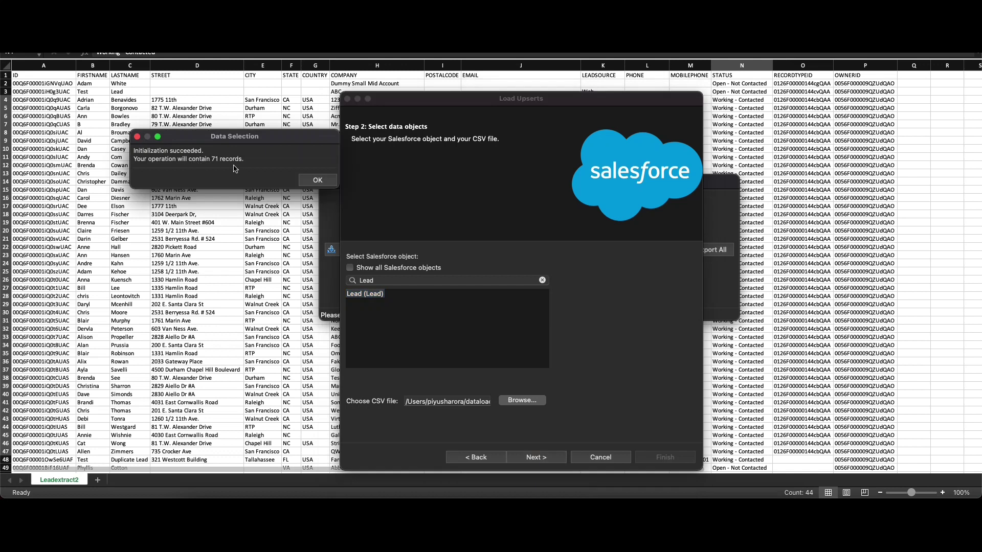
Step: Acknowledge the 71-record message and match Lead records on the Id field
{"action": "left_click", "coordinate": [318, 180]}
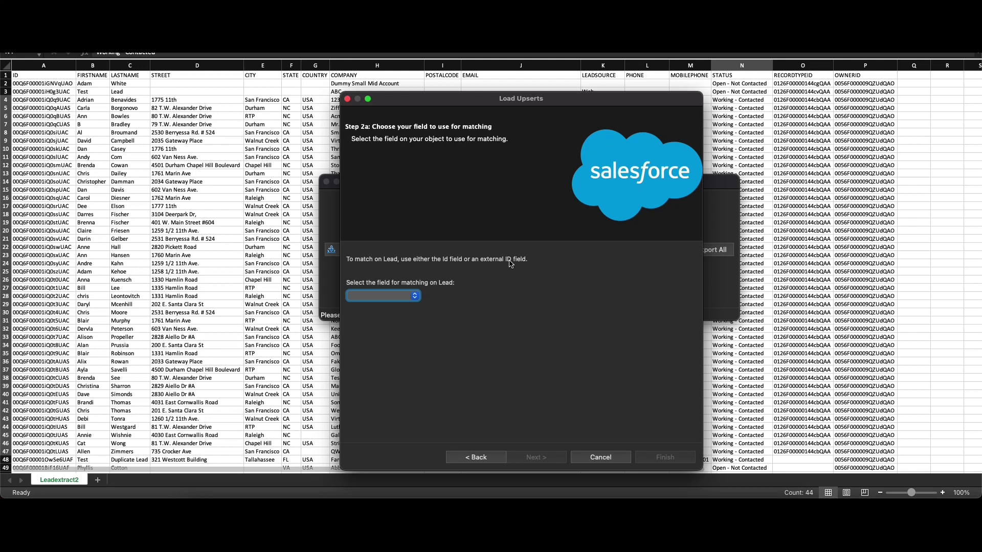
{"action": "left_click", "coordinate": [415, 298]}
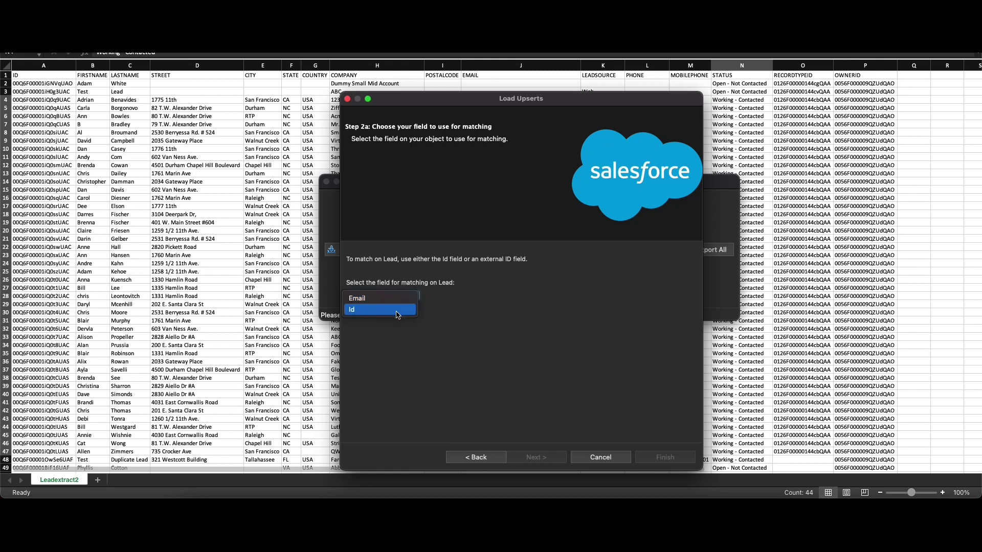
{"action": "left_click", "coordinate": [398, 314]}
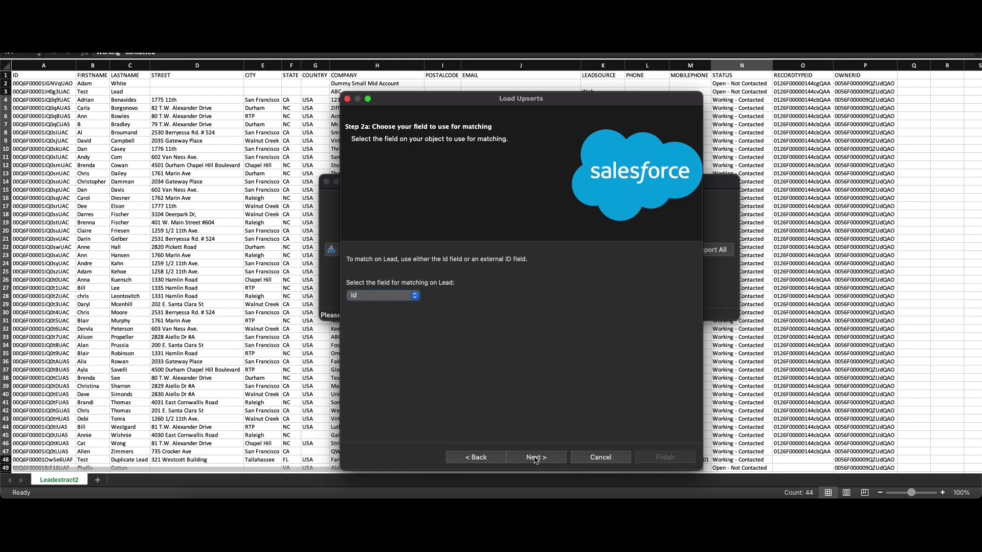
{"action": "left_click", "coordinate": [536, 458]}
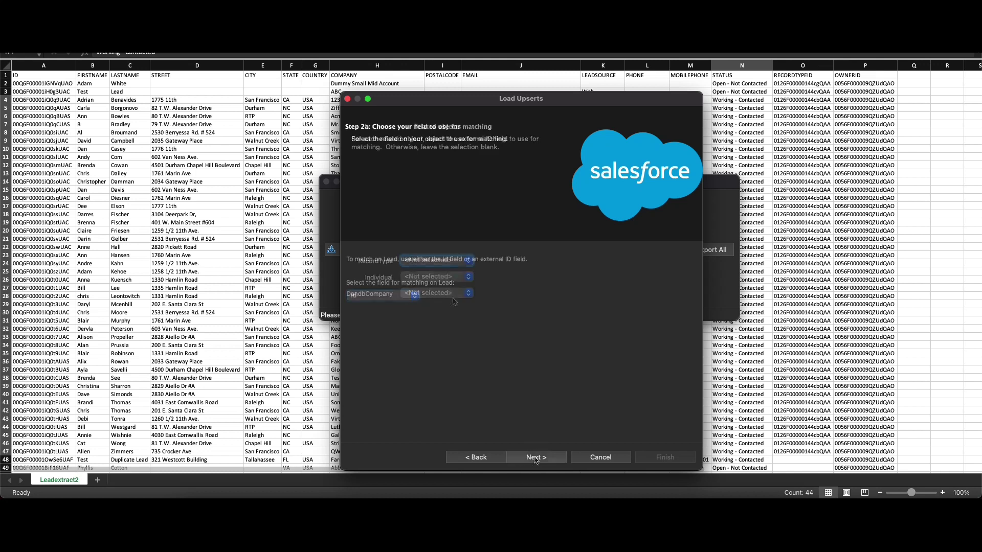
Step: Match the RecordType relationship by Id and continue to mapping
{"action": "left_click", "coordinate": [462, 265]}
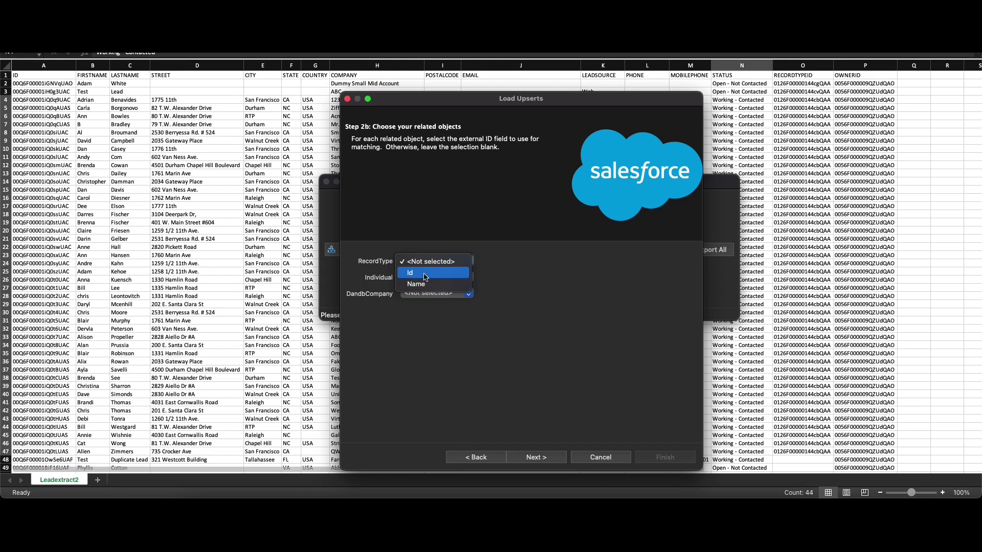
{"action": "left_click", "coordinate": [426, 274]}
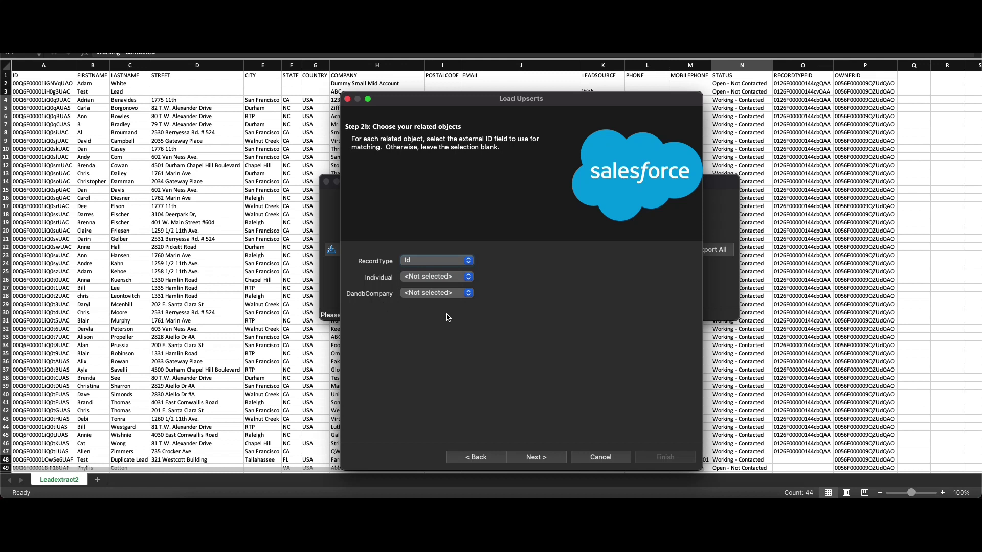
{"action": "left_click", "coordinate": [537, 458]}
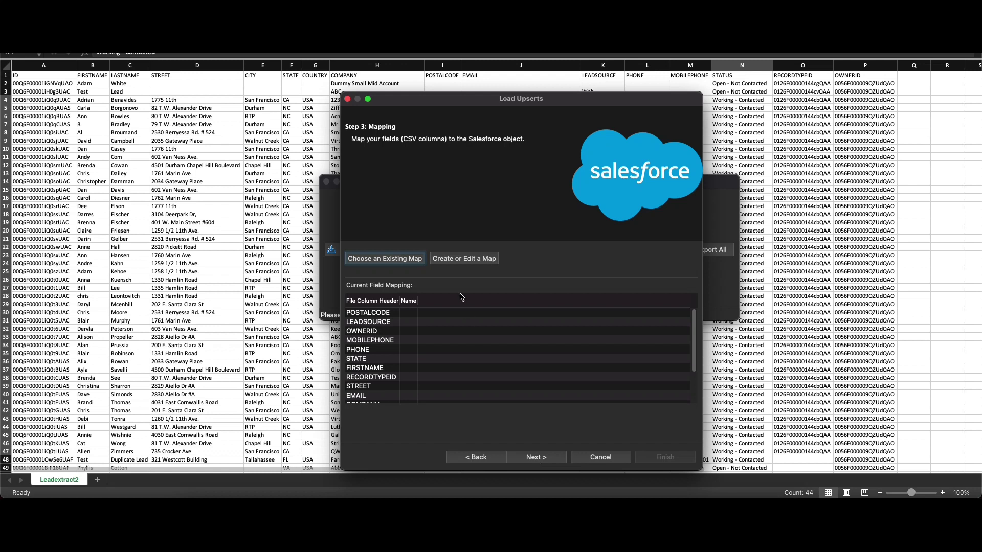
Step: Auto-match Lead fields to the CSV columns in the mapping editor
{"action": "left_click", "coordinate": [461, 260]}
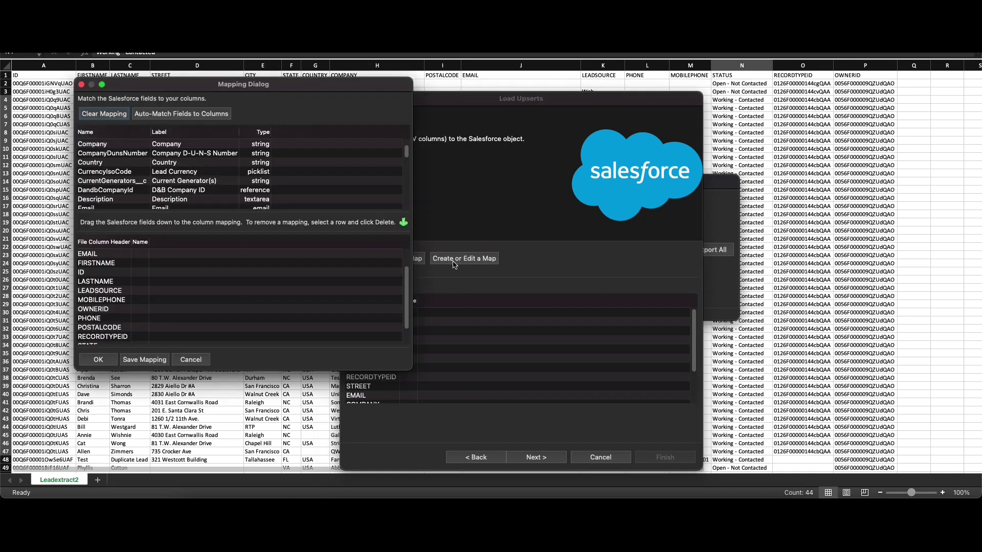
{"action": "left_click", "coordinate": [173, 116]}
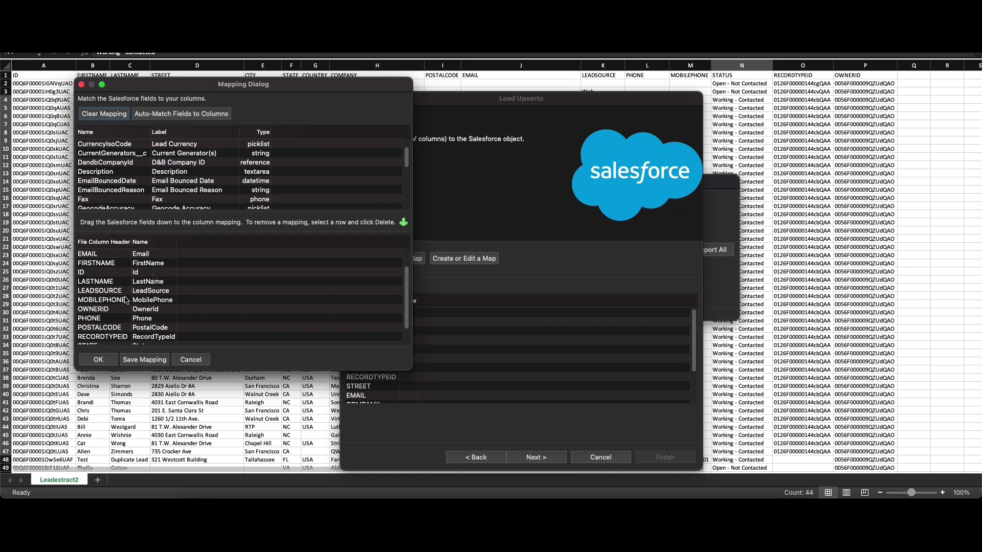
{"action": "scroll", "coordinate": [122, 310], "scroll_direction": "down", "scroll_amount": 3}
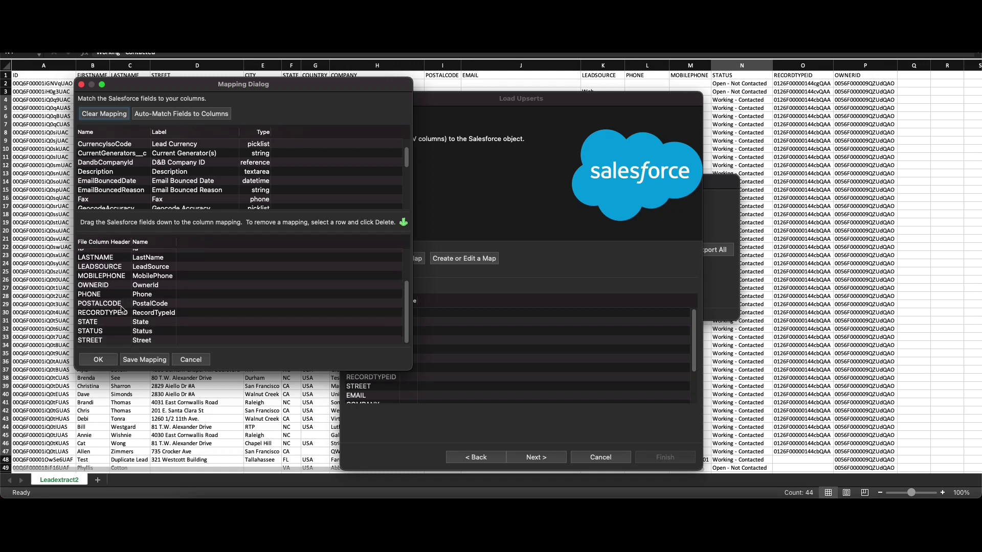
{"action": "scroll", "coordinate": [122, 310], "scroll_direction": "up", "scroll_amount": 1}
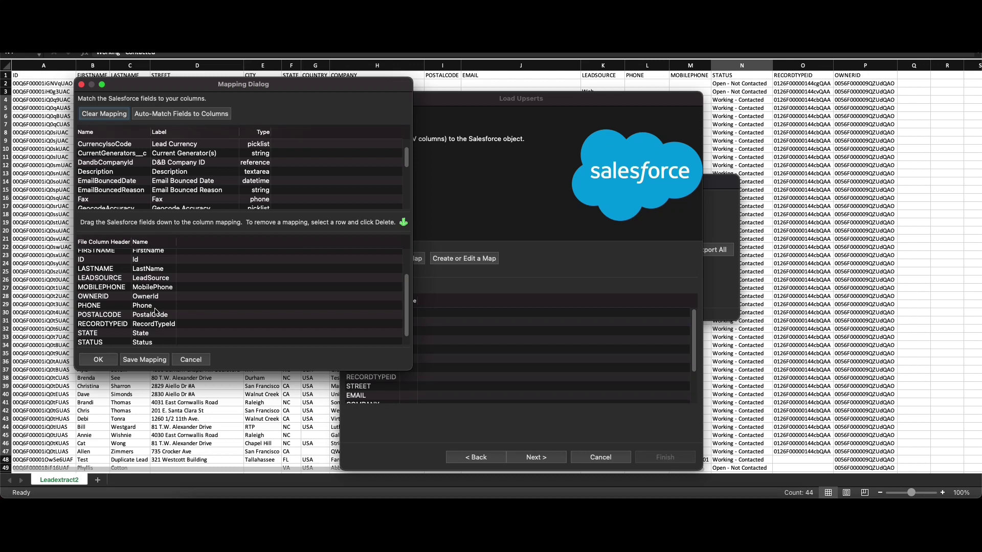
{"action": "left_click_drag", "start_coordinate": [156, 310], "coordinate": [321, 309]}
{"action": "scroll", "coordinate": [359, 181], "scroll_direction": "down", "scroll_amount": 5}
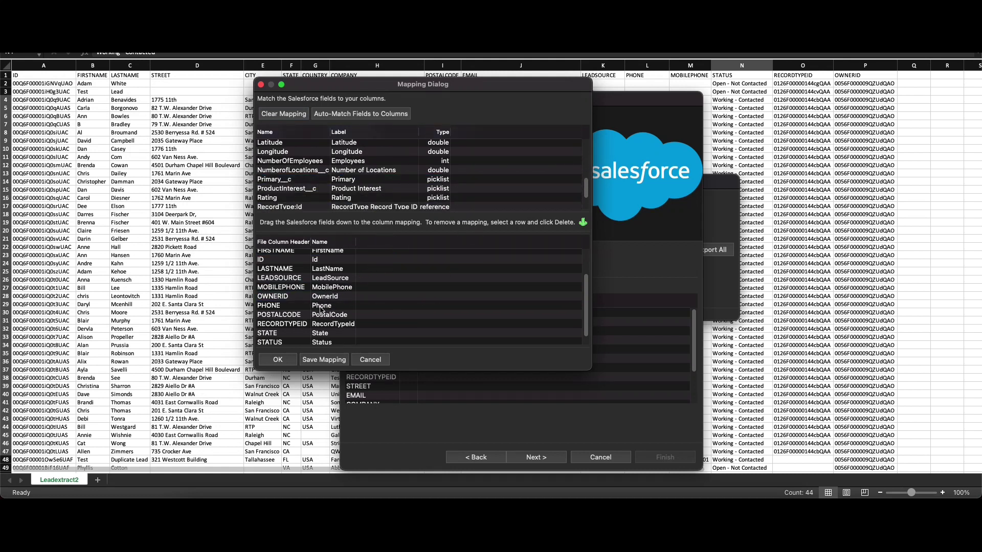
Step: Save the field mapping file as LeadMapping
{"action": "left_click", "coordinate": [328, 364]}
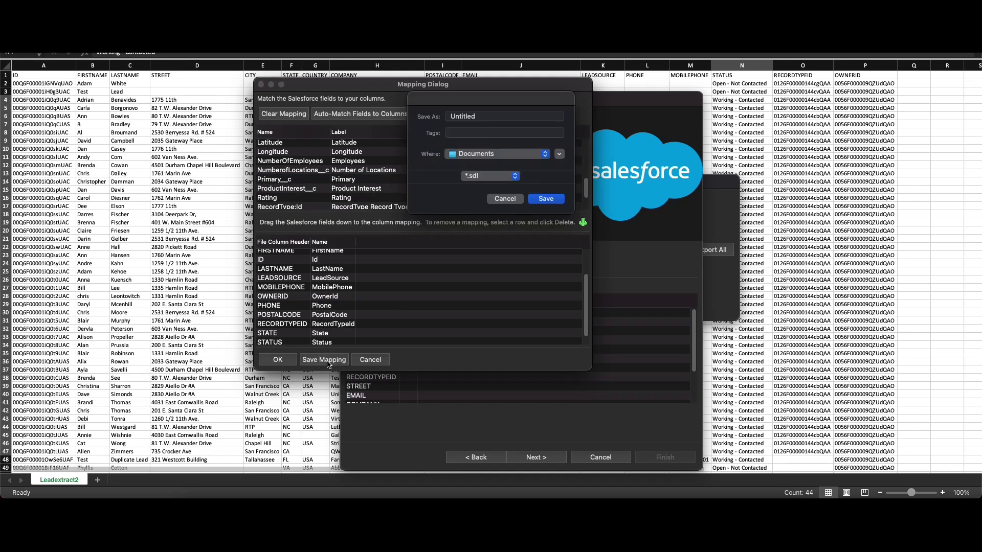
{"action": "double_click", "coordinate": [485, 117]}
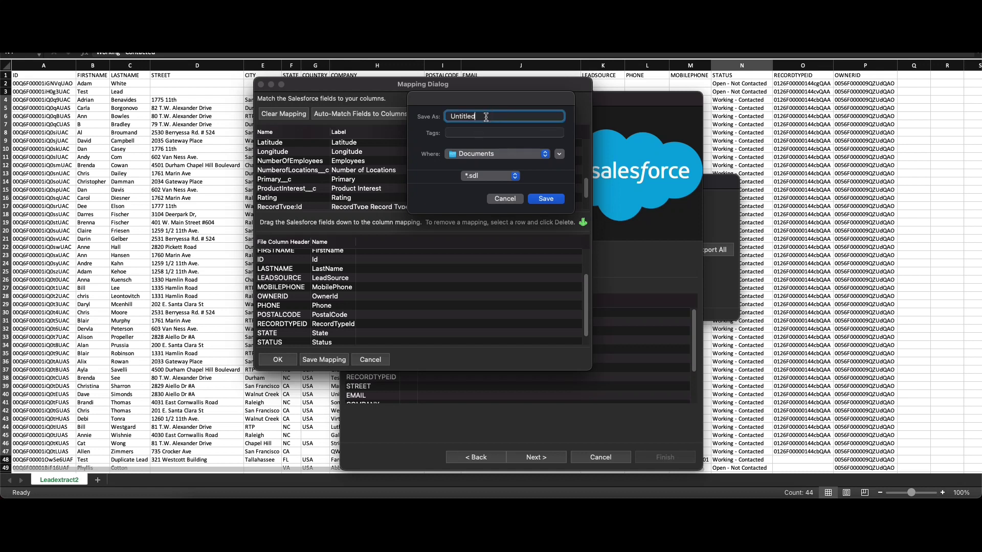
{"action": "key", "text": "BackSpace"}
{"action": "type", "text": "LeadMapping"}
{"action": "left_click", "coordinate": [547, 199]}
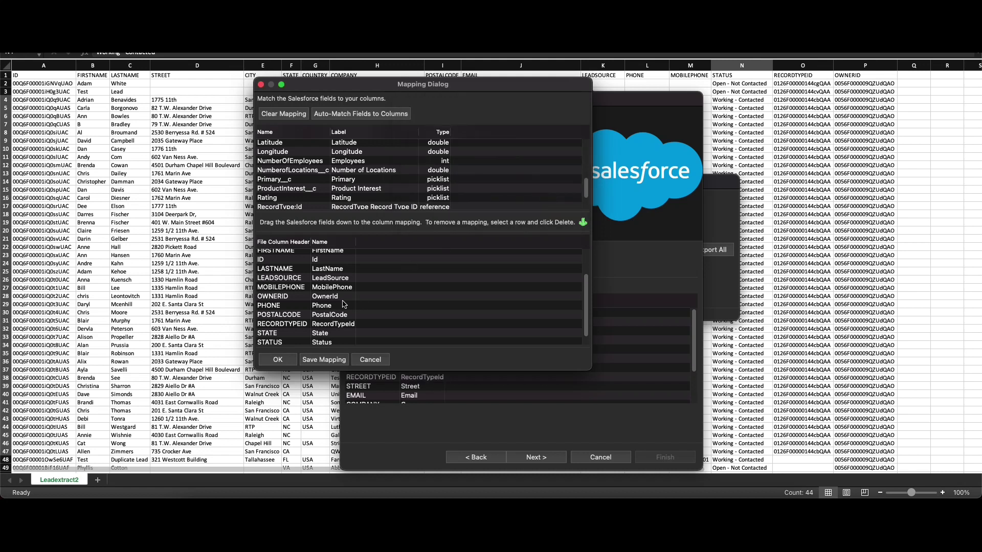
Step: Apply the mapping and advance to the Finish step
{"action": "scroll", "coordinate": [344, 304], "scroll_direction": "up", "scroll_amount": 3}
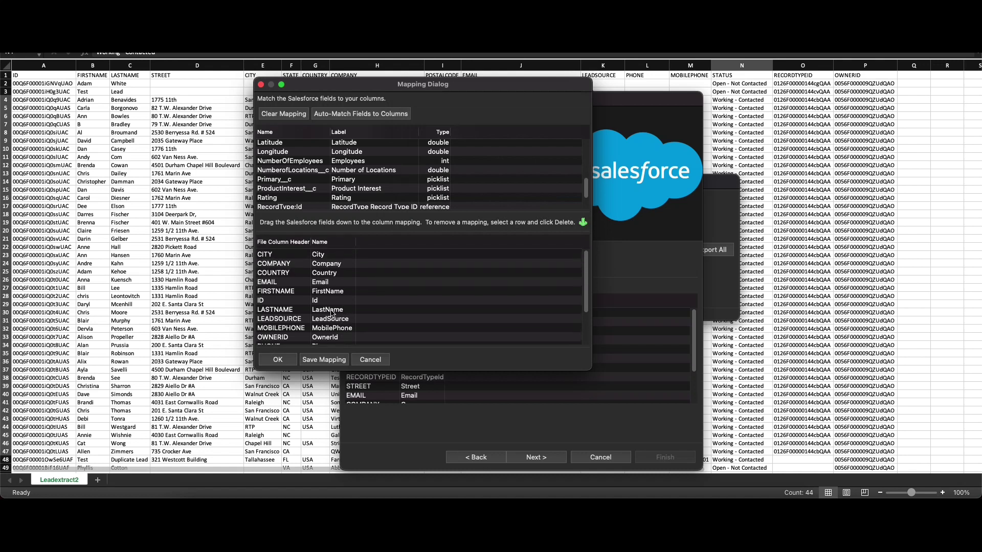
{"action": "left_click", "coordinate": [287, 361]}
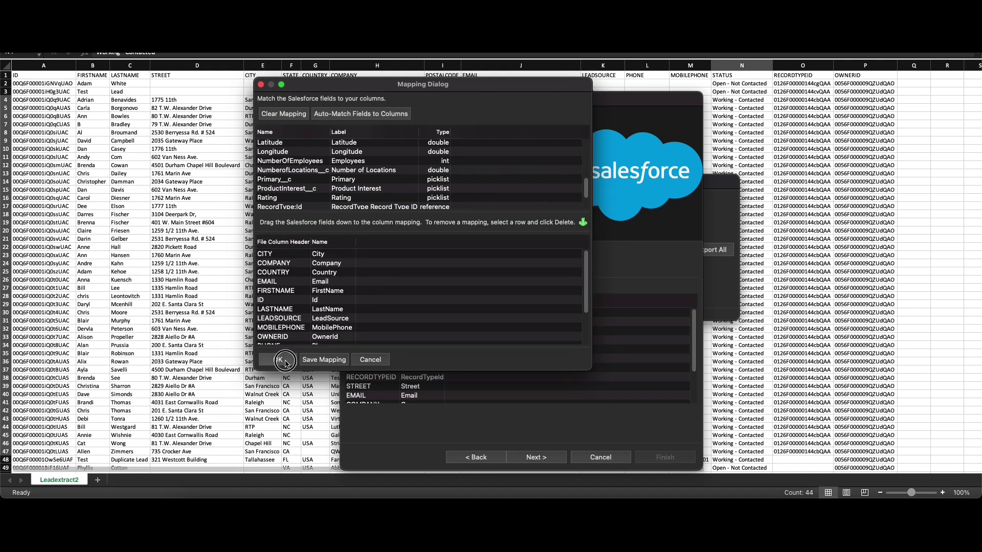
{"action": "scroll", "coordinate": [414, 368], "scroll_direction": "down", "scroll_amount": 3}
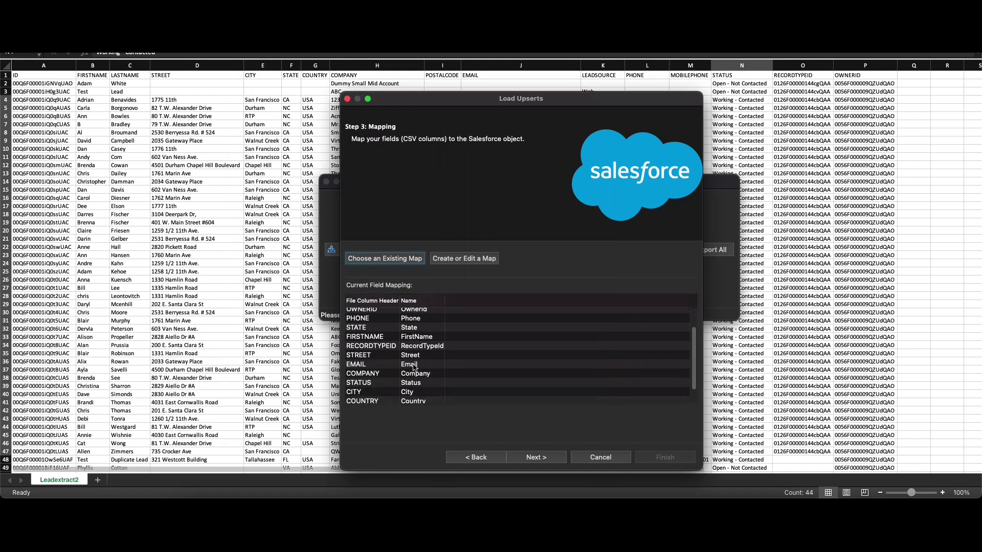
{"action": "scroll", "coordinate": [415, 368], "scroll_direction": "up", "scroll_amount": 3}
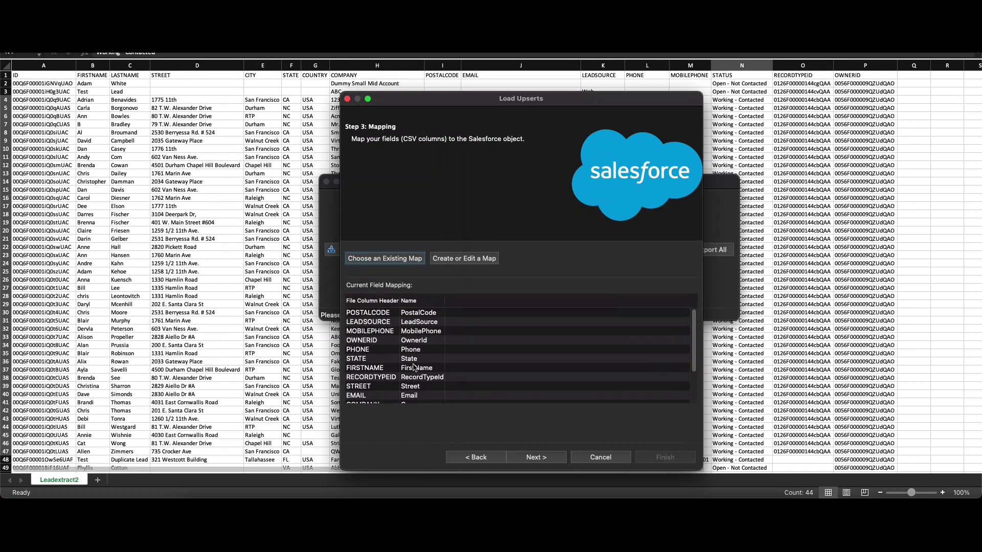
{"action": "scroll", "coordinate": [414, 367], "scroll_direction": "down", "scroll_amount": 1}
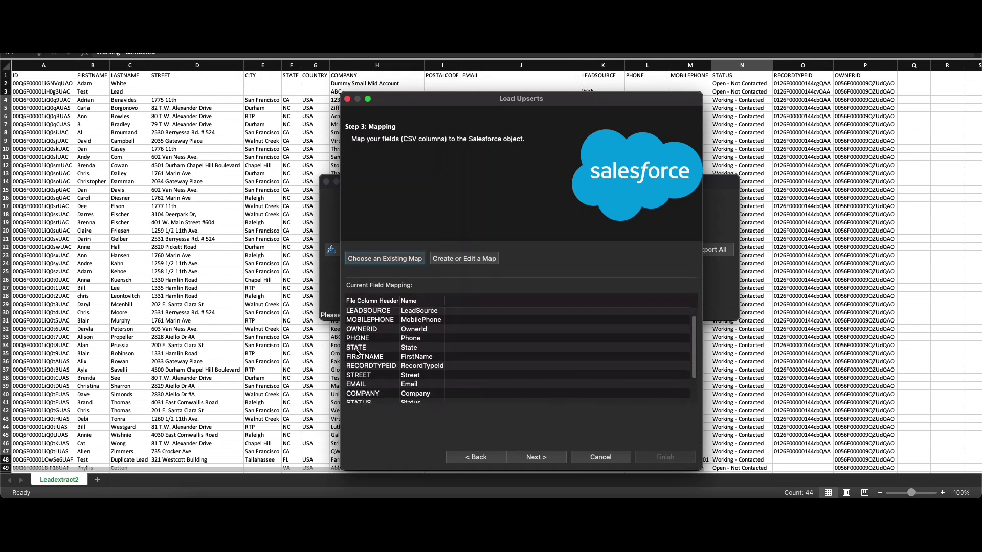
{"action": "scroll", "coordinate": [359, 353], "scroll_direction": "down", "scroll_amount": 2}
{"action": "left_click", "coordinate": [536, 457]}
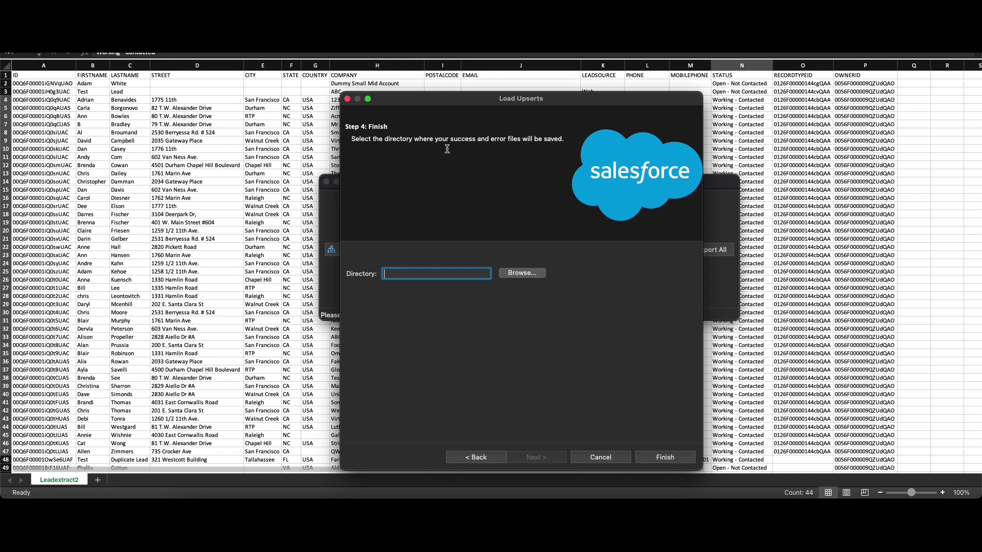
Step: Set the output directory to the Desktop and launch the Lead upsert
{"action": "left_click", "coordinate": [523, 273]}
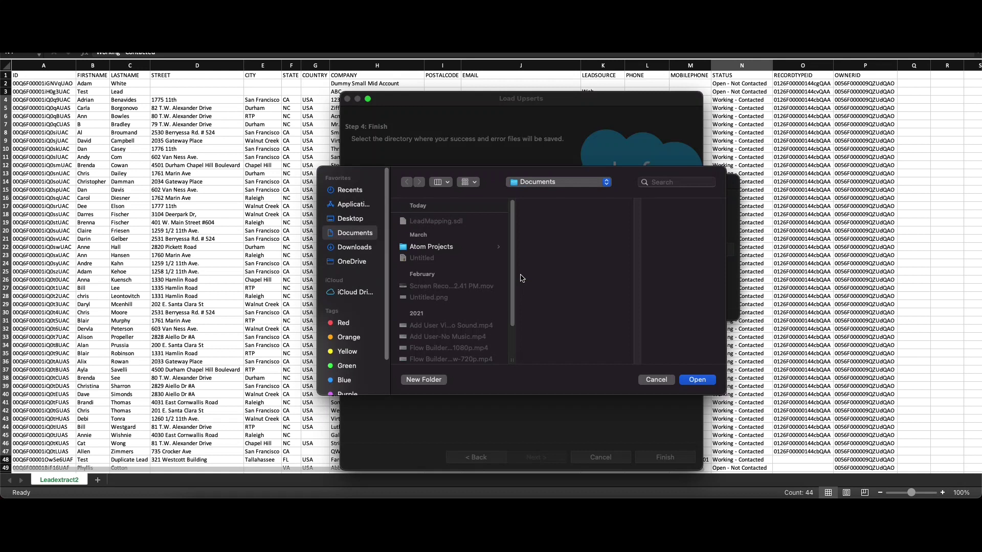
{"action": "left_click", "coordinate": [361, 221]}
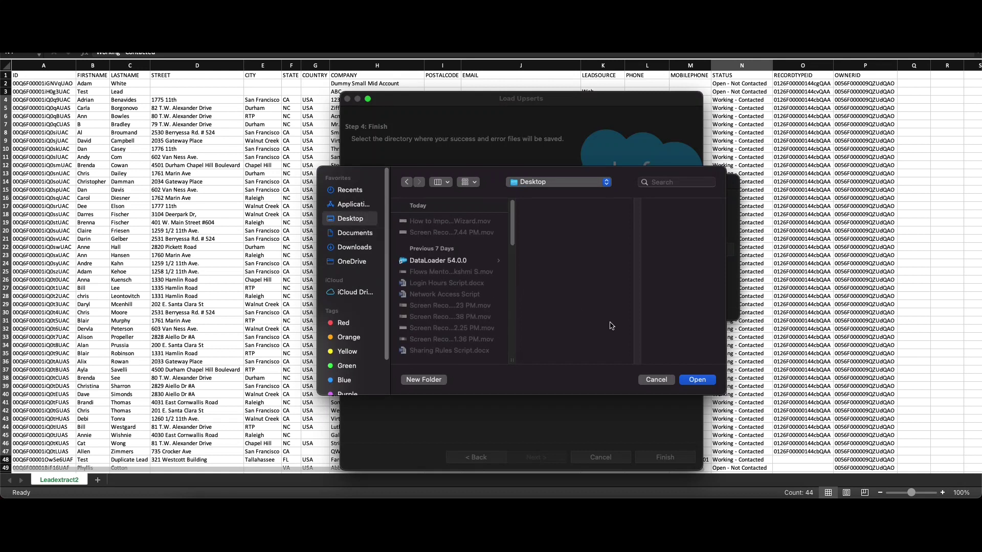
{"action": "left_click", "coordinate": [697, 380]}
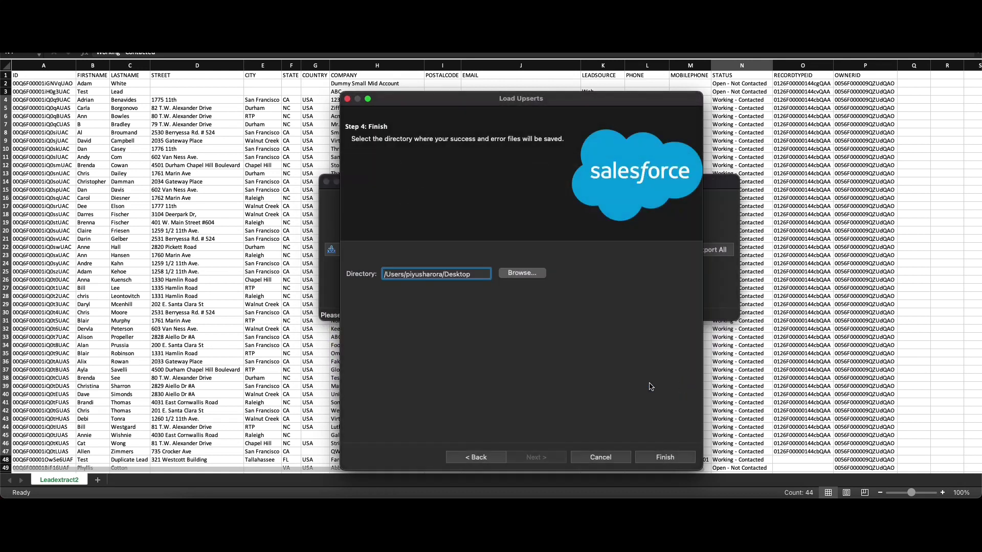
{"action": "left_click", "coordinate": [668, 466]}
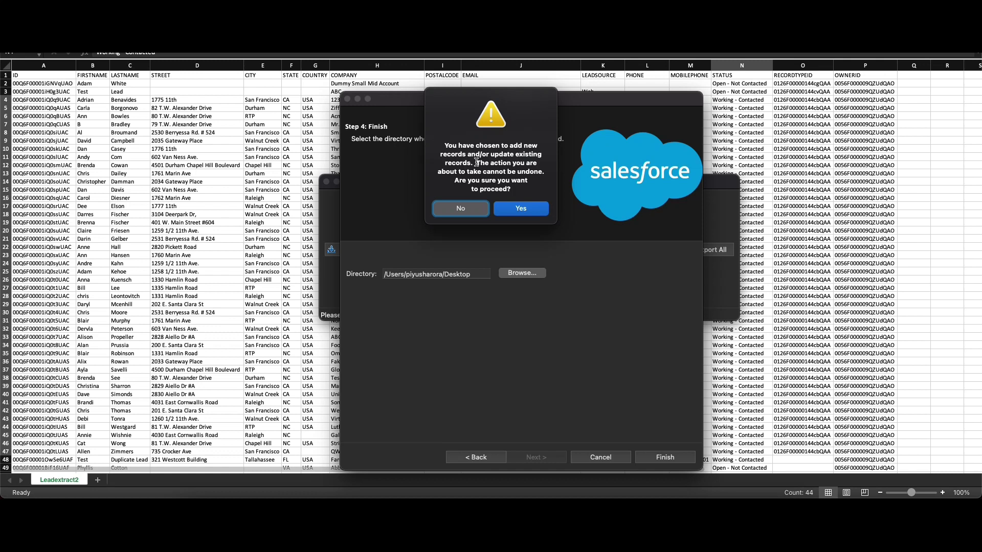
Step: Confirm the upsert, review the 71 successful rows, and acknowledge the finished operation
{"action": "left_click", "coordinate": [529, 214]}
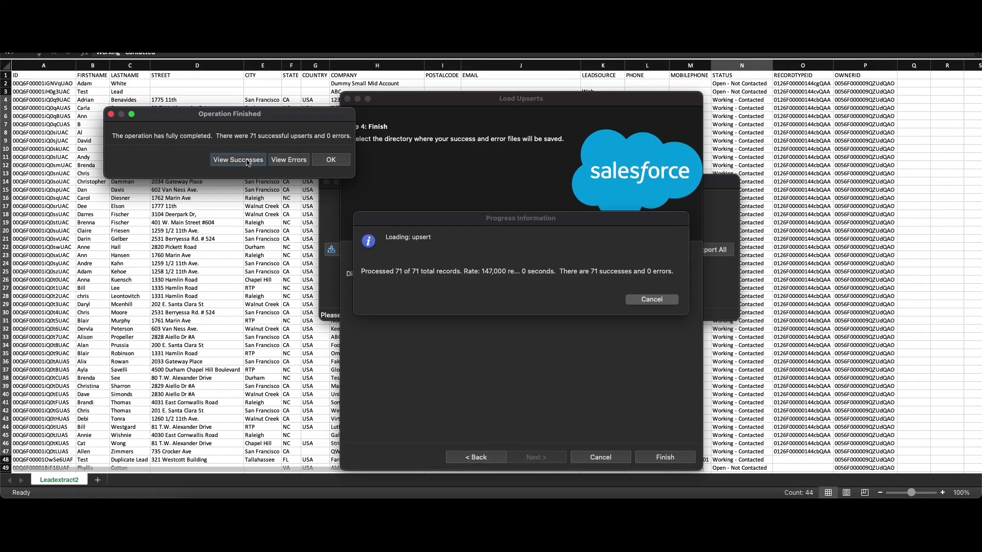
{"action": "left_click", "coordinate": [238, 160]}
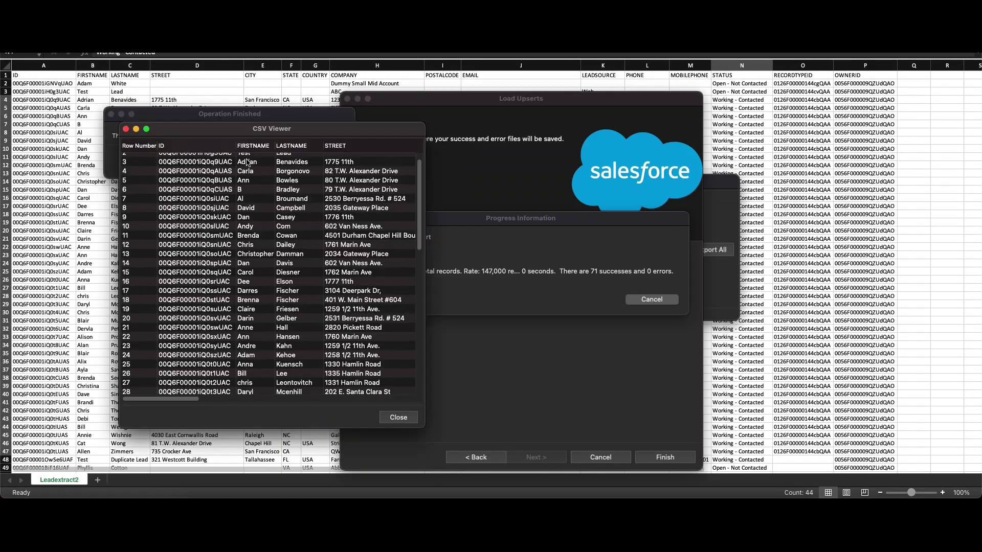
{"action": "scroll", "coordinate": [312, 248], "scroll_direction": "down", "scroll_amount": 1}
{"action": "scroll", "coordinate": [312, 248], "scroll_direction": "down", "scroll_amount": 15}
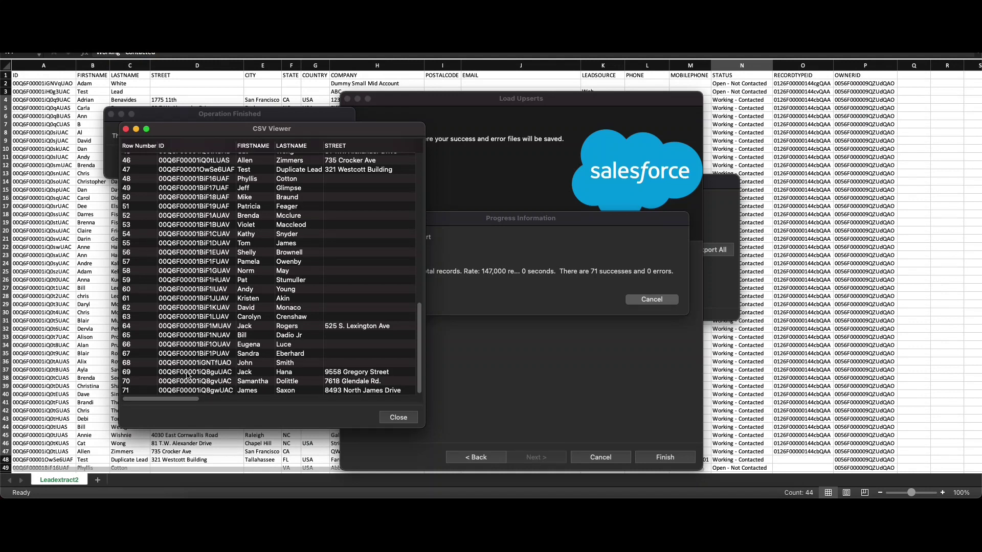
{"action": "left_click", "coordinate": [399, 418]}
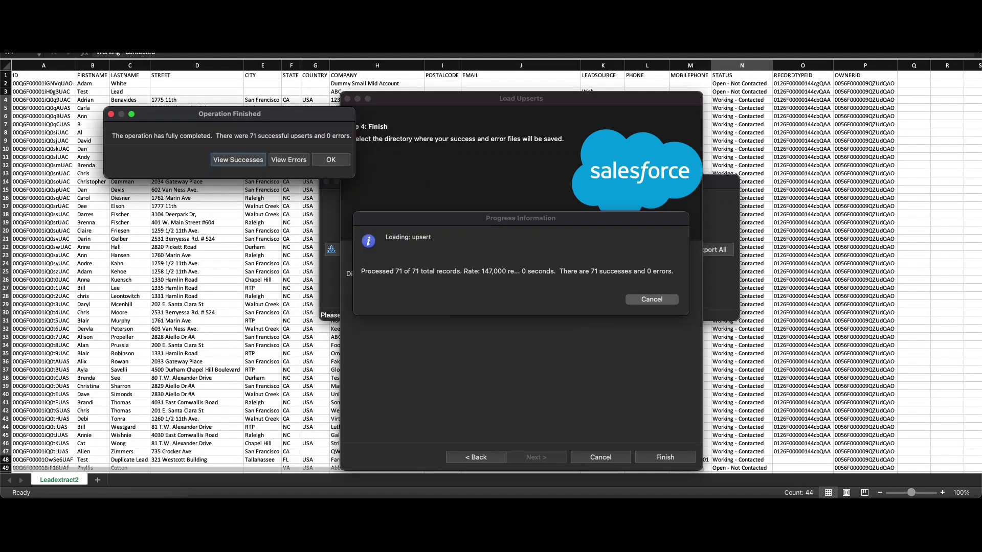
{"action": "left_click", "coordinate": [332, 160]}
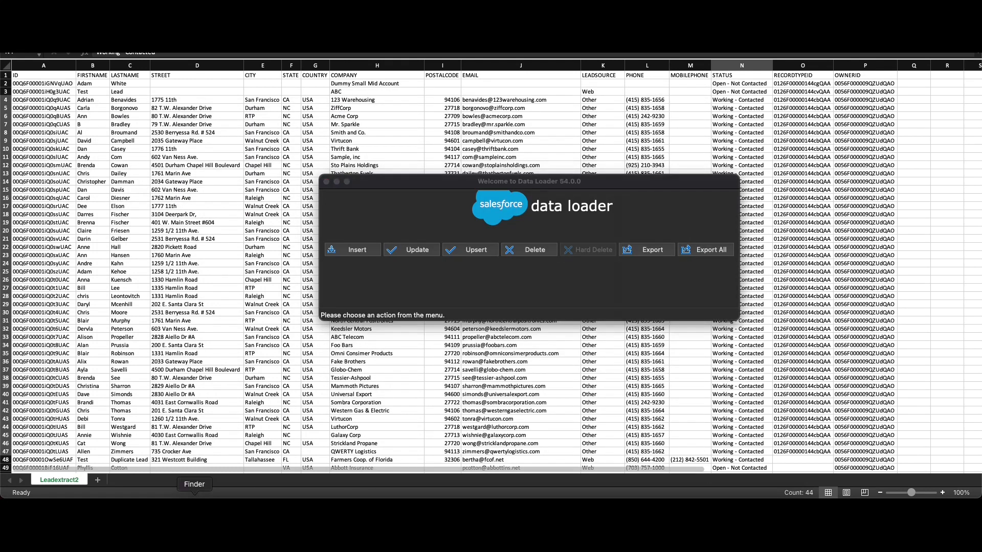
Step: Open success042922110039120.csv from the Desktop in Numbers, then return to the Salesforce browser window
{"action": "left_click", "coordinate": [195, 506]}
{"action": "left_click", "coordinate": [166, 221]}
{"action": "left_click", "coordinate": [242, 218]}
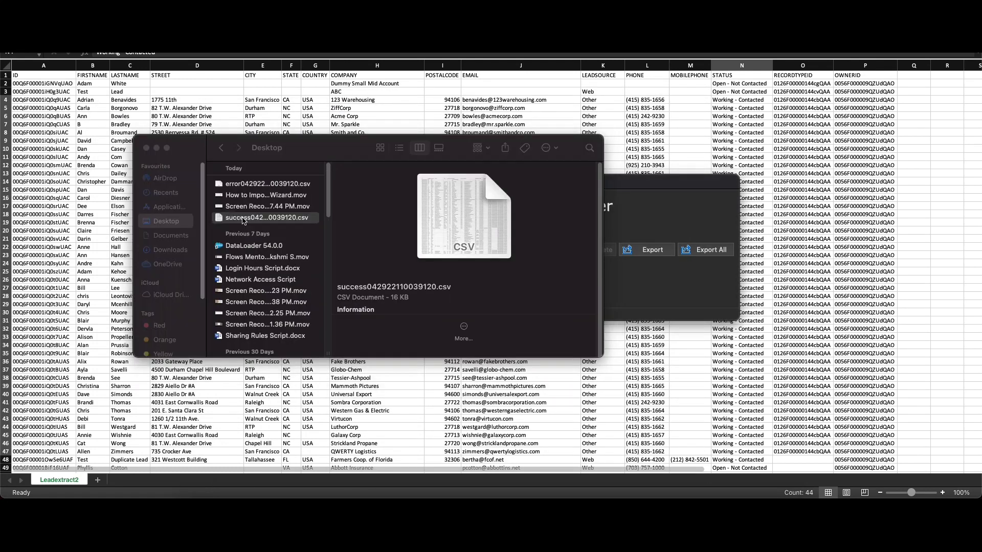
{"action": "double_click", "coordinate": [242, 218]}
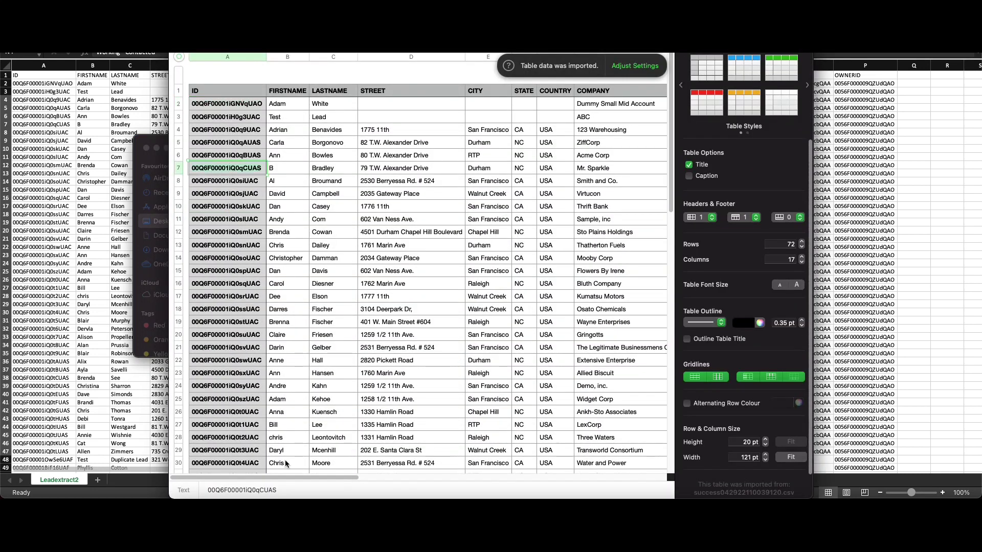
{"action": "left_click", "coordinate": [263, 507]}
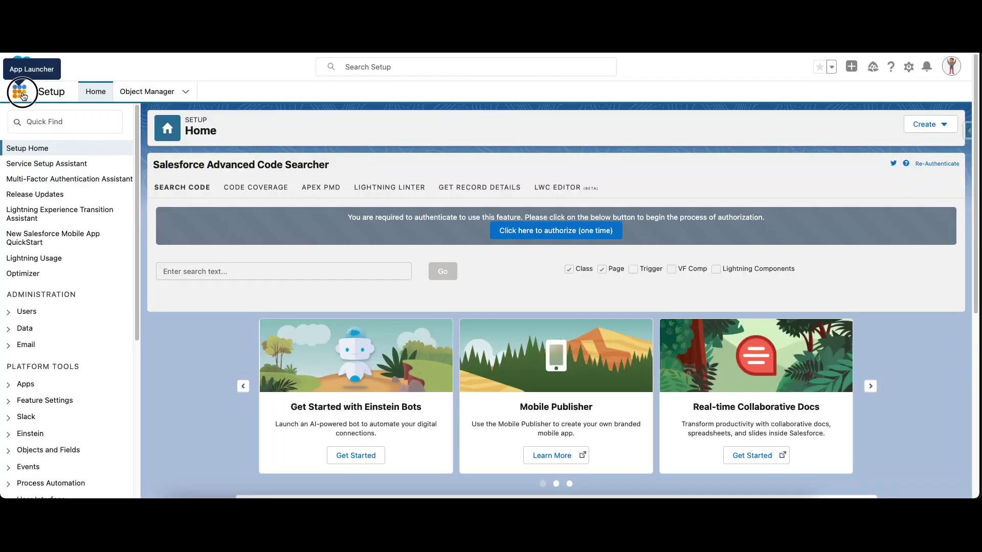
Step: Switch to the Sales app and view the upserted lead's Details tab
{"action": "left_click", "coordinate": [22, 91]}
{"action": "type", "text": "Sales"}
{"action": "left_click", "coordinate": [61, 162]}
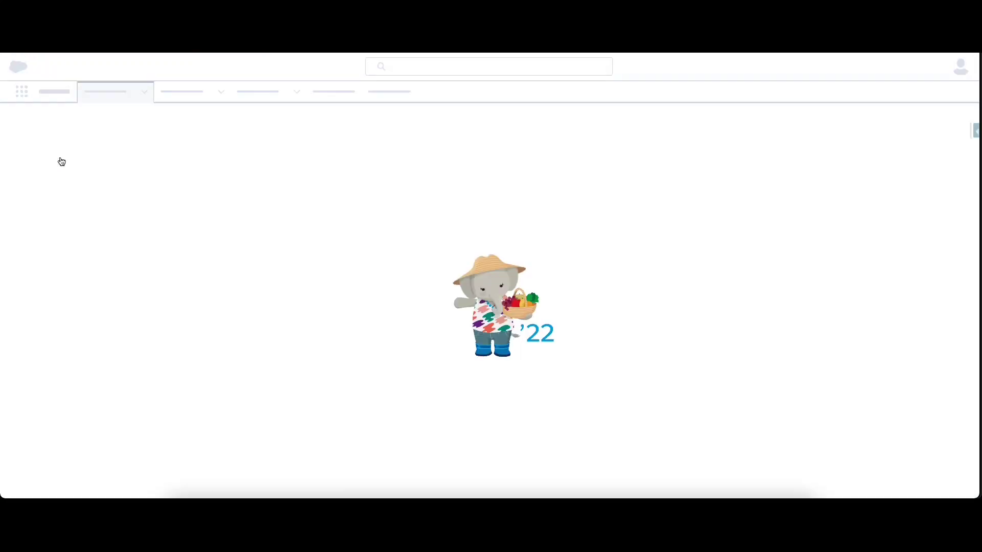
{"action": "key", "text": "super+l"}
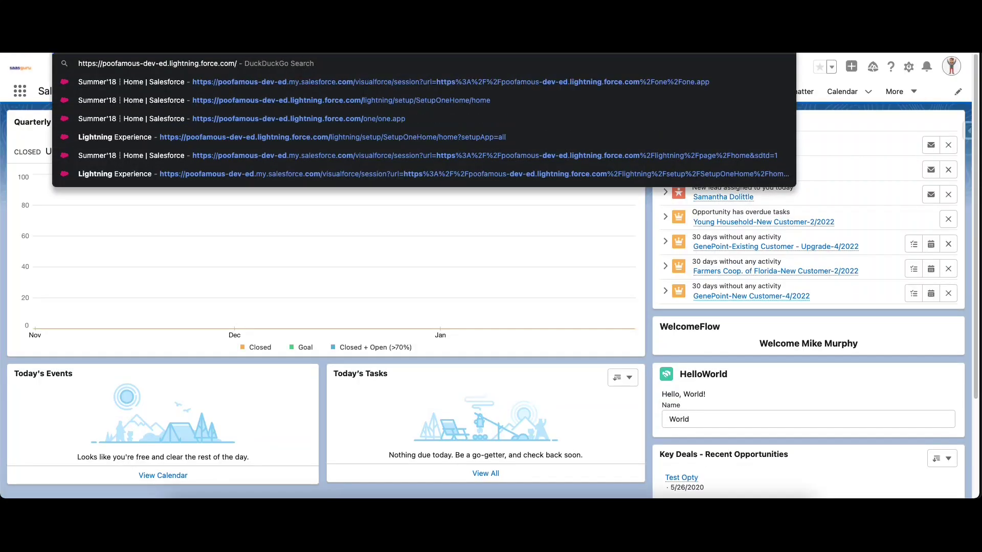
{"action": "key", "text": "Escape"}
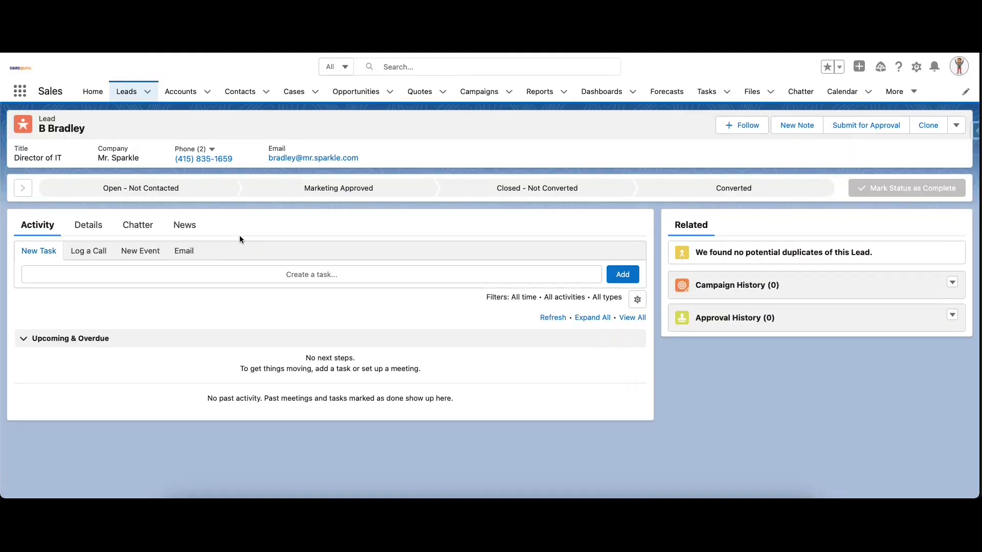
{"action": "left_click", "coordinate": [100, 227]}
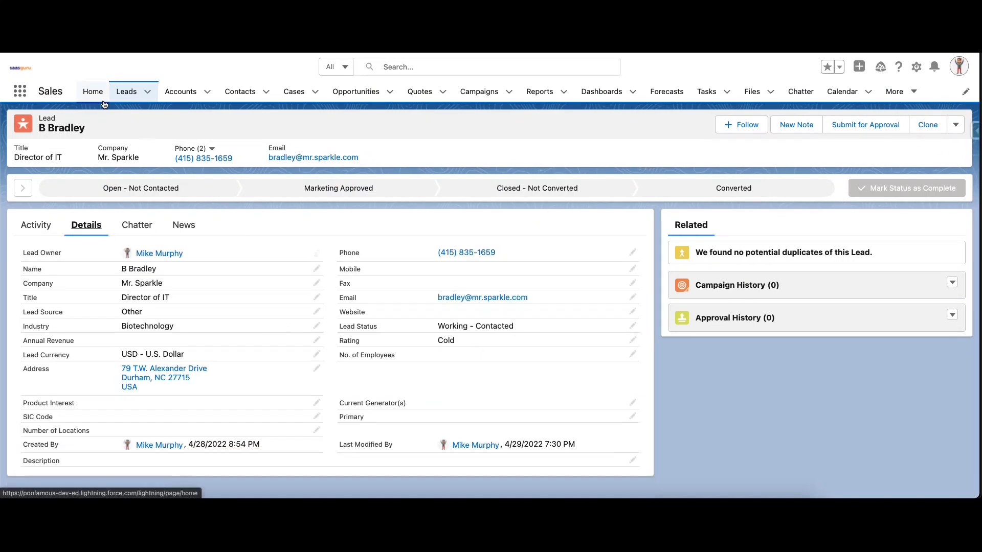
Step: Show the All Open Leads list view and search it for the lead's first name
{"action": "left_click", "coordinate": [126, 92]}
{"action": "left_click", "coordinate": [89, 137]}
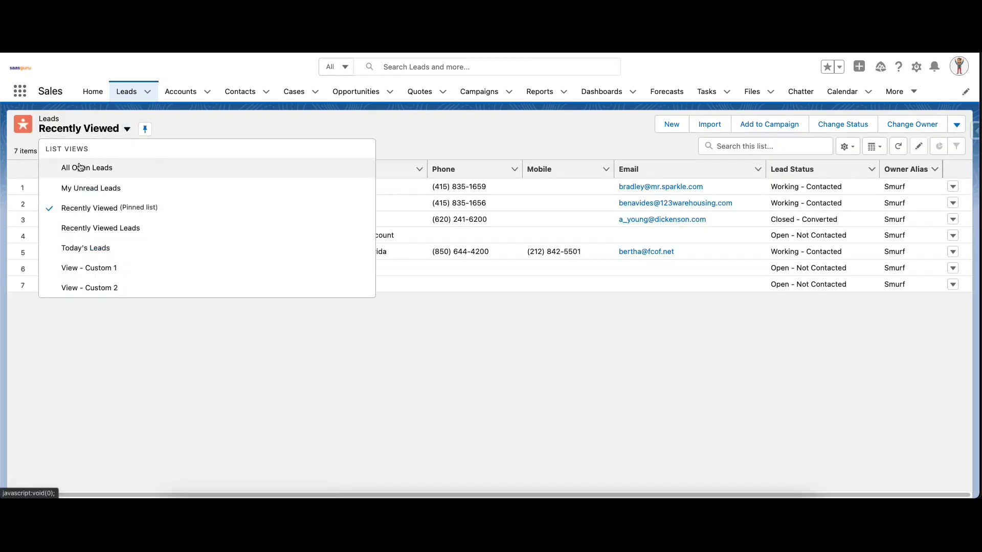
{"action": "left_click", "coordinate": [76, 167]}
{"action": "left_click", "coordinate": [764, 147]}
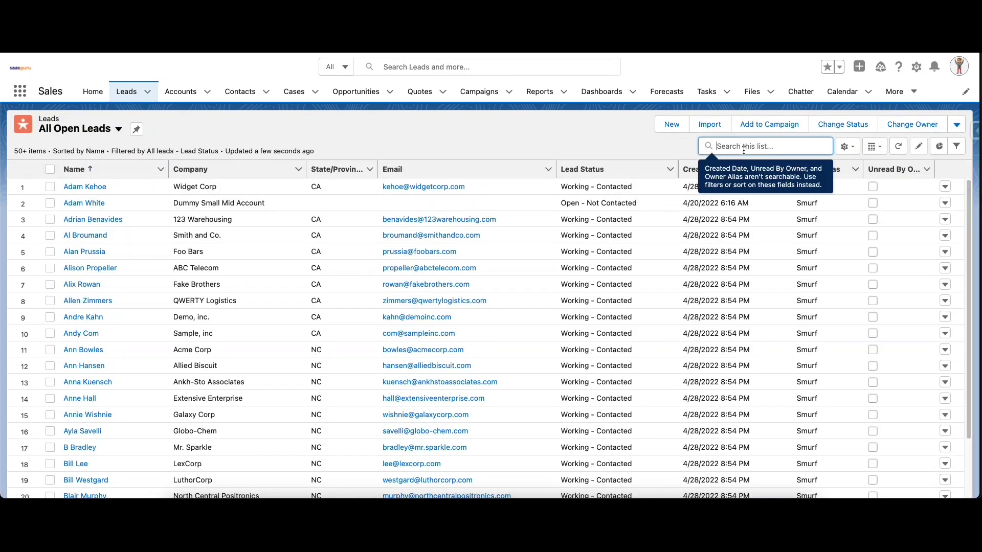
{"action": "type", "text": "Samantha"}
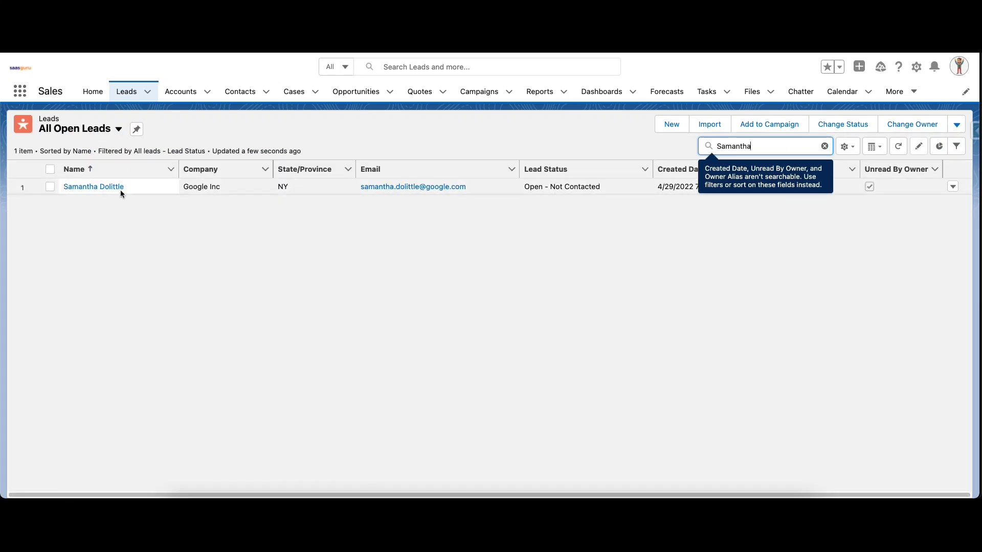
{"action": "left_click", "coordinate": [176, 494]}
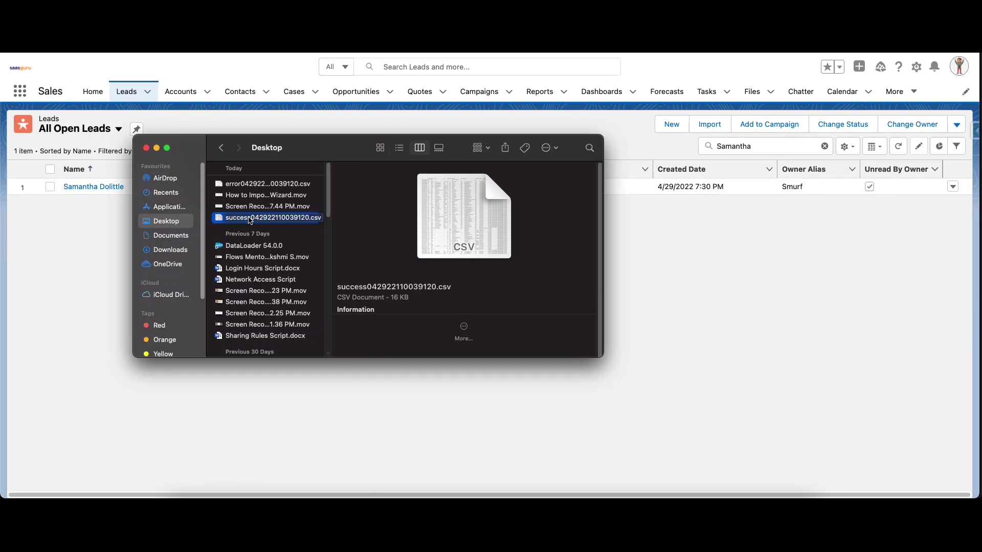
Step: Confirm the newest error CSV is empty, then open error0413060133.csv in Microsoft Excel
{"action": "double_click", "coordinate": [287, 184]}
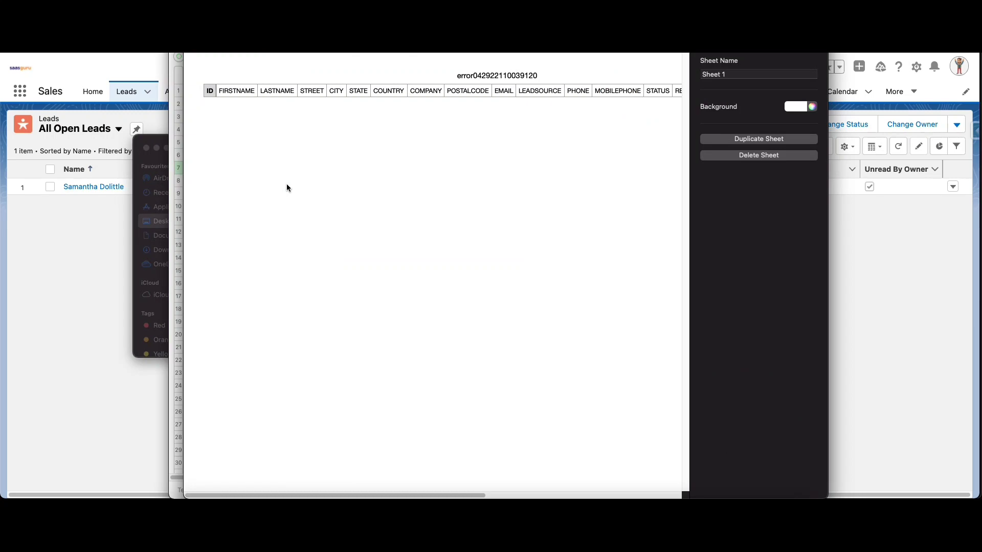
{"action": "key", "text": "super+q"}
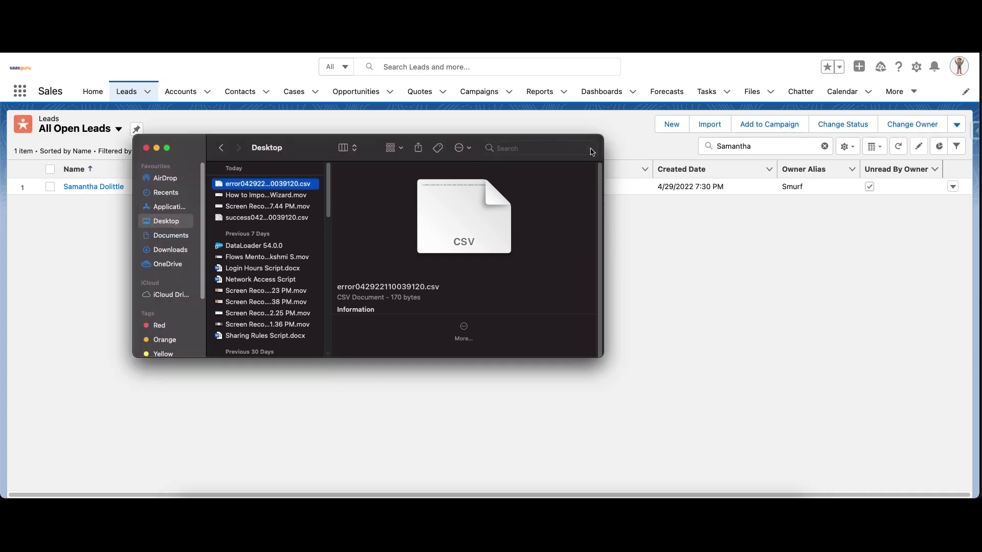
{"action": "left_click", "coordinate": [592, 149]}
{"action": "type", "text": "Error"}
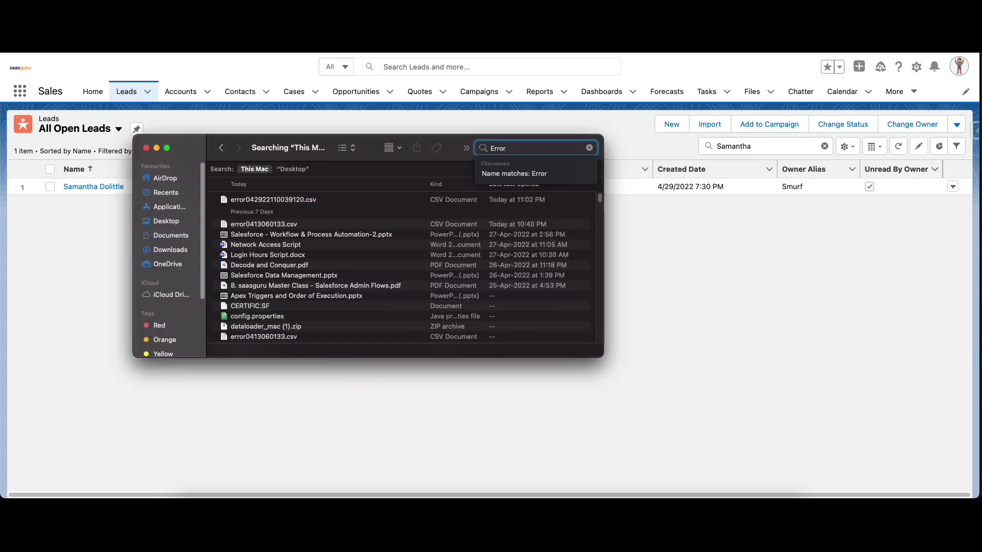
{"action": "right_click", "coordinate": [287, 225]}
{"action": "mouse_move", "coordinate": [317, 239]}
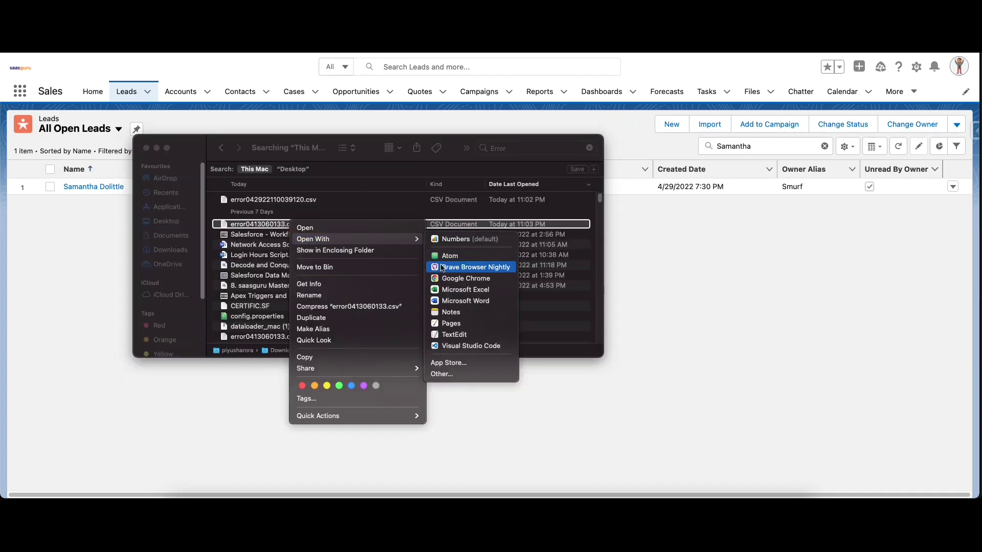
{"action": "left_click", "coordinate": [445, 289]}
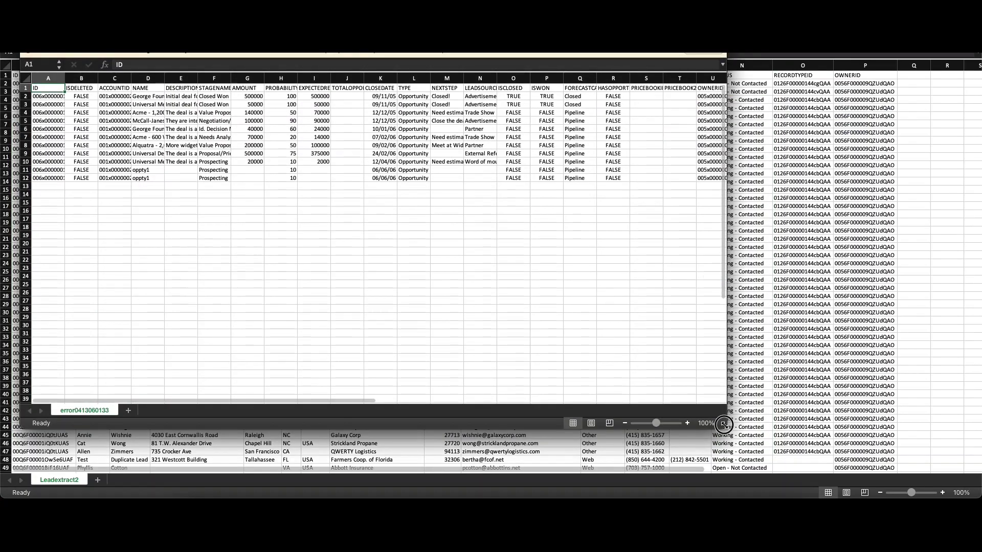
{"action": "double_click", "coordinate": [724, 424]}
{"action": "scroll", "coordinate": [822, 329], "scroll_direction": "right", "scroll_amount": 8}
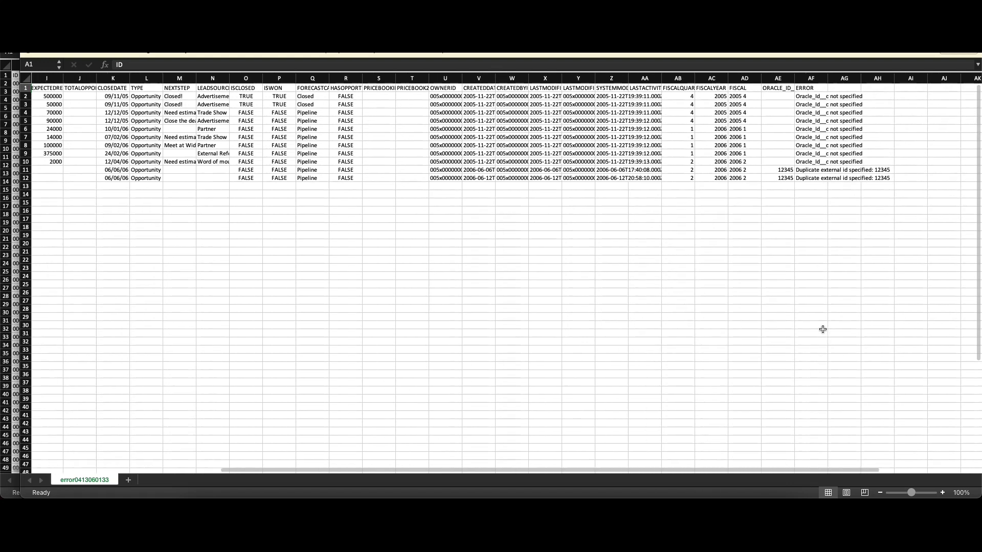
{"action": "scroll", "coordinate": [821, 329], "scroll_direction": "right", "scroll_amount": 3}
{"action": "double_click", "coordinate": [716, 79]}
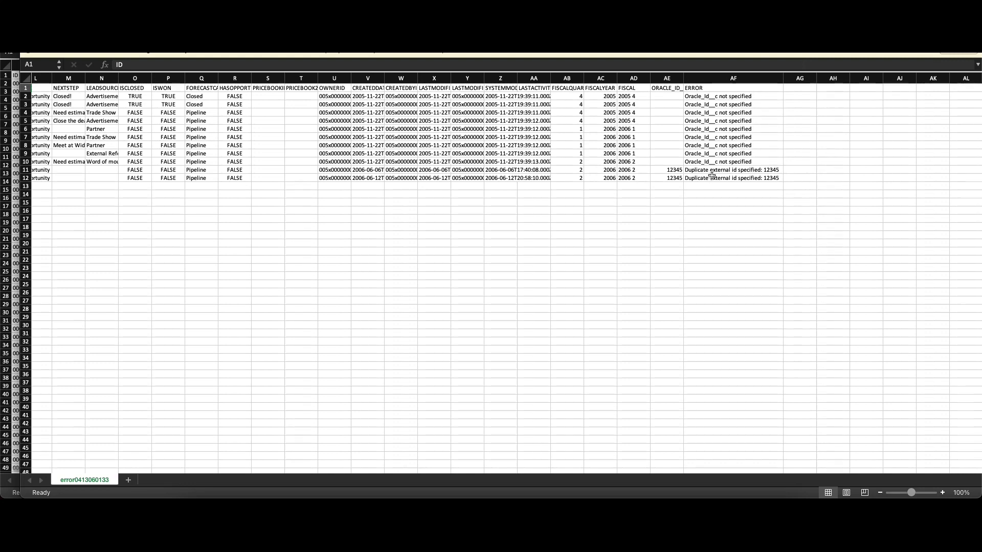
{"action": "scroll", "coordinate": [712, 176], "scroll_direction": "left", "scroll_amount": 1}
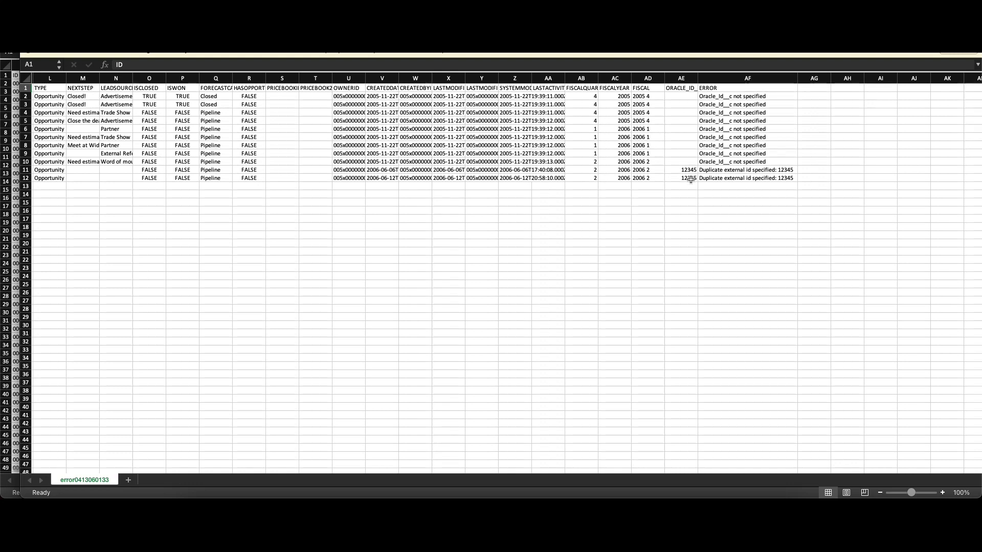
{"action": "scroll", "coordinate": [691, 178], "scroll_direction": "left", "scroll_amount": 3}
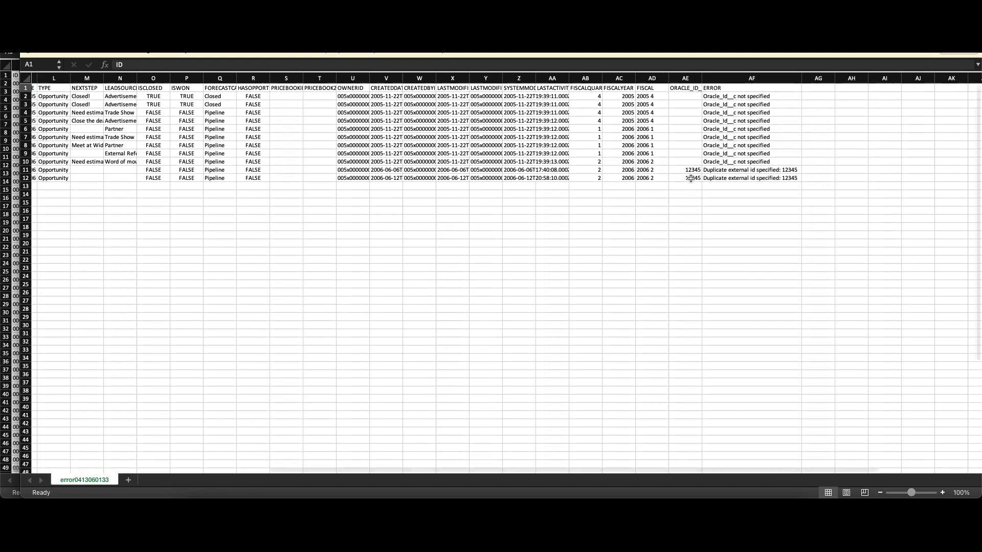
{"action": "scroll", "coordinate": [691, 178], "scroll_direction": "left", "scroll_amount": 5}
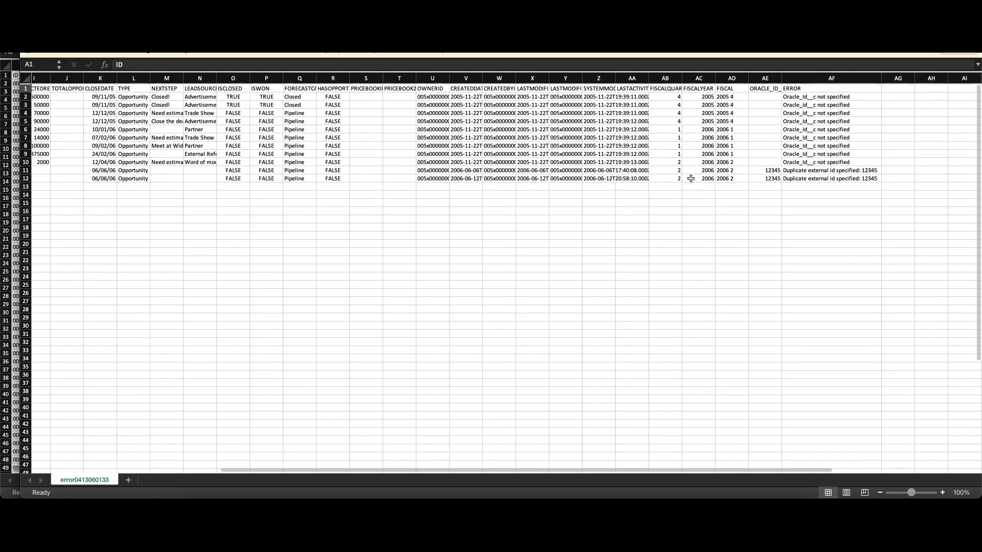
{"action": "scroll", "coordinate": [691, 178], "scroll_direction": "left", "scroll_amount": 8}
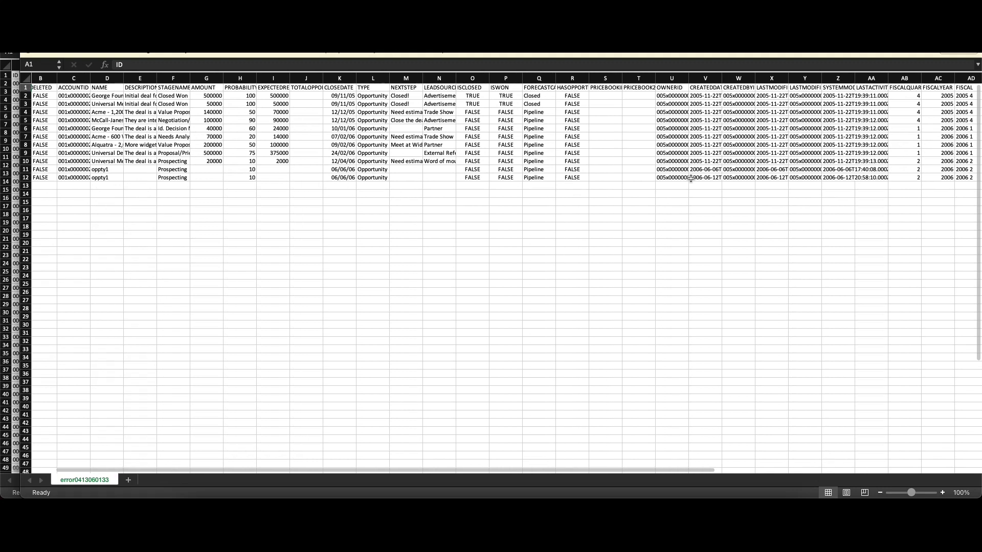
{"action": "scroll", "coordinate": [691, 178], "scroll_direction": "left", "scroll_amount": 2}
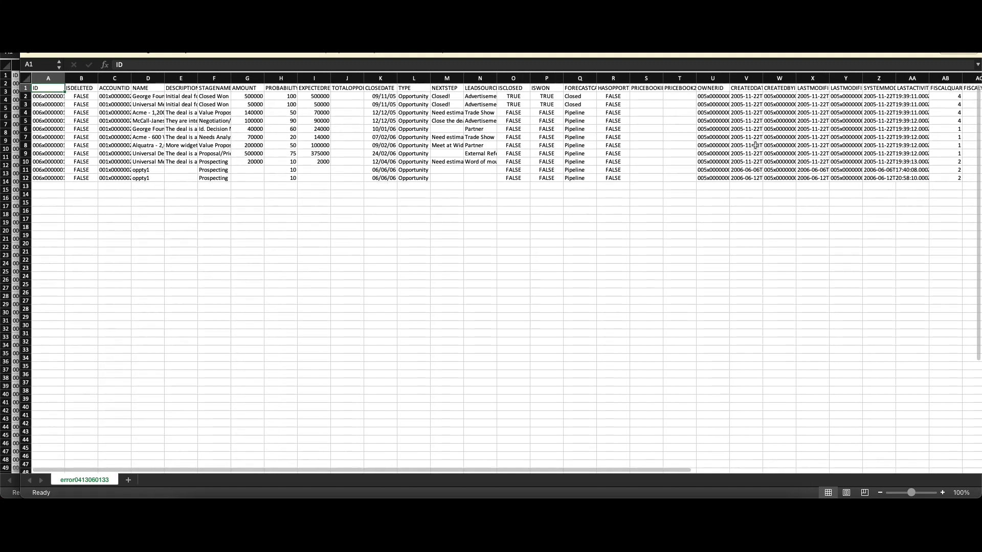
{"action": "scroll", "coordinate": [847, 145], "scroll_direction": "right", "scroll_amount": 10}
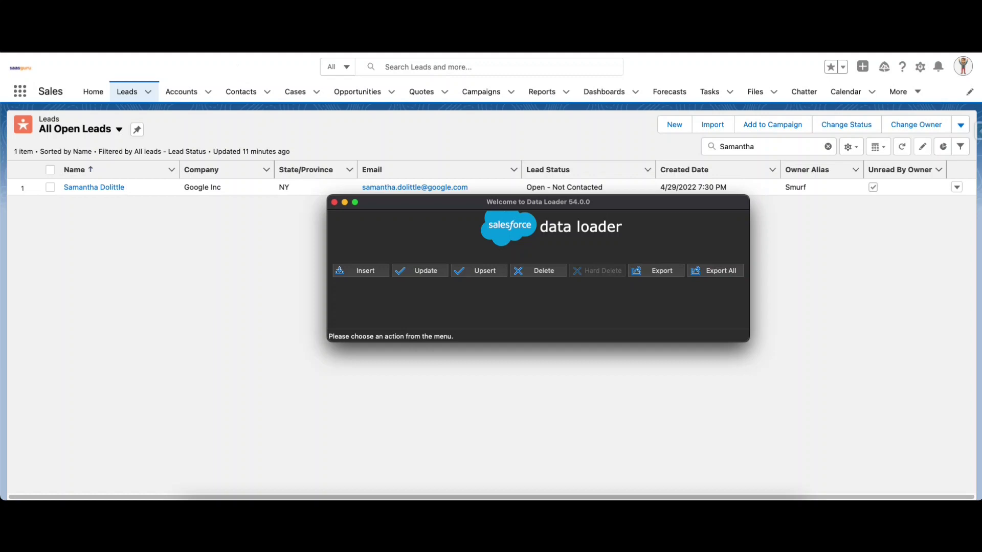
Step: Open Data Loader's Settings with Cmd+comma, showing batch size 200 and Bulk API off
{"action": "key", "text": "super+comma"}
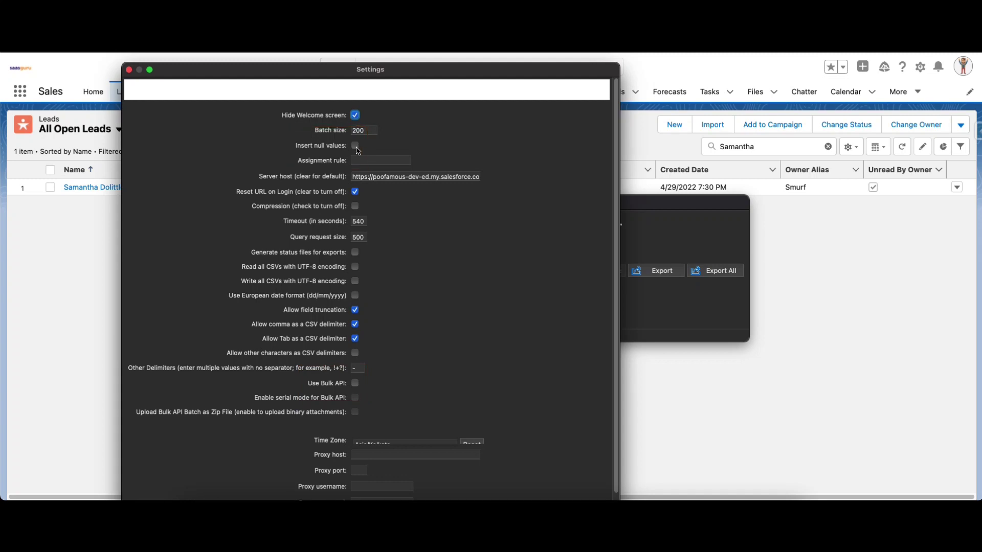
Step: Leave Insert null values and Bulk API off, and enable the European dd/mm/yyyy date format
{"action": "left_click", "coordinate": [357, 150]}
{"action": "left_click", "coordinate": [355, 147]}
{"action": "scroll", "coordinate": [360, 351], "scroll_direction": "down", "scroll_amount": 3}
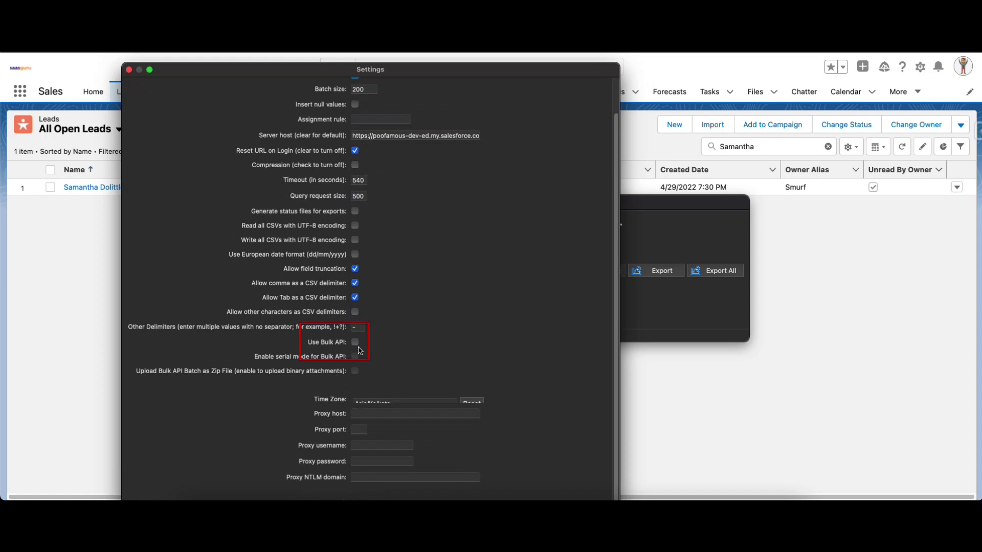
{"action": "left_click", "coordinate": [356, 343]}
{"action": "left_click", "coordinate": [356, 345]}
{"action": "left_click", "coordinate": [355, 256]}
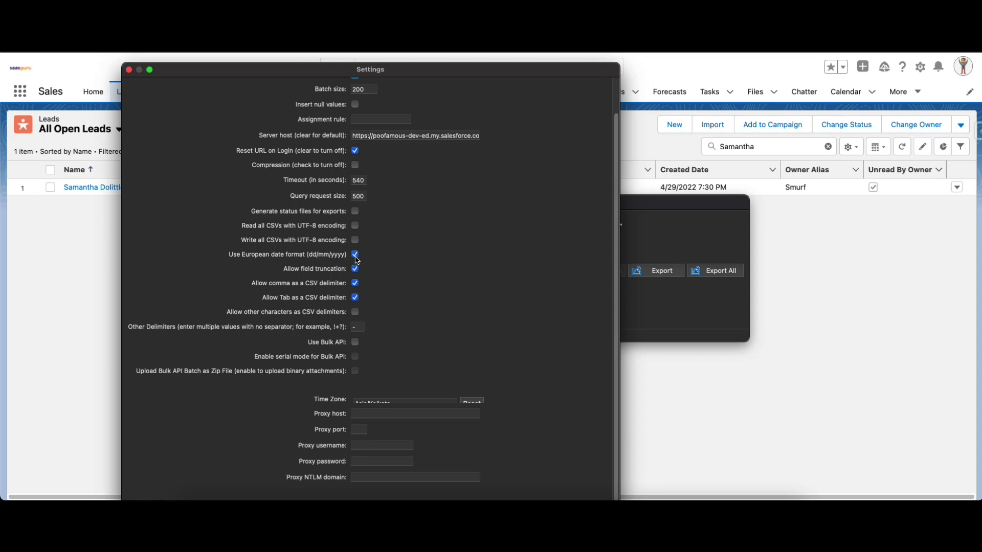